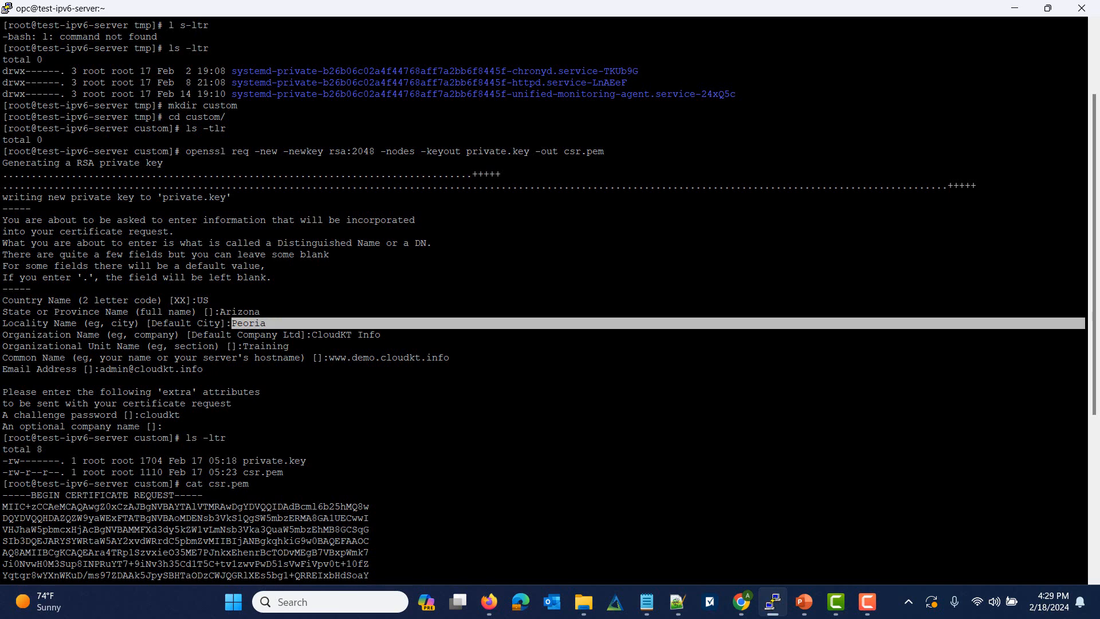
pyautogui.moveTo(305, 334); pyautogui.dragTo(376, 335)
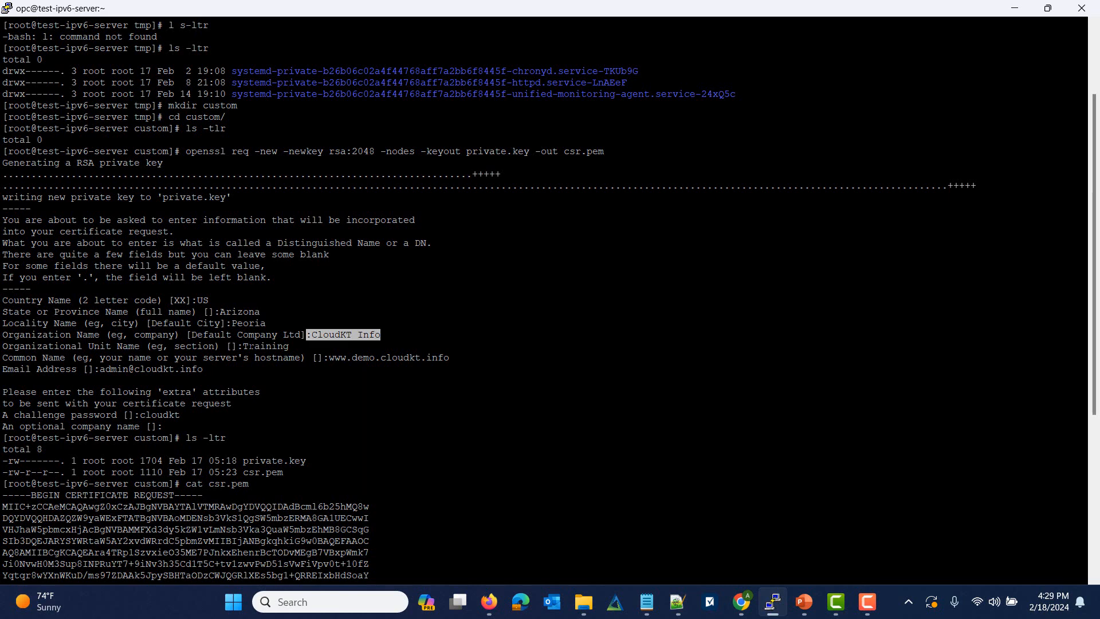
pyautogui.moveTo(248, 346); pyautogui.dragTo(295, 346)
pyautogui.click(296, 346)
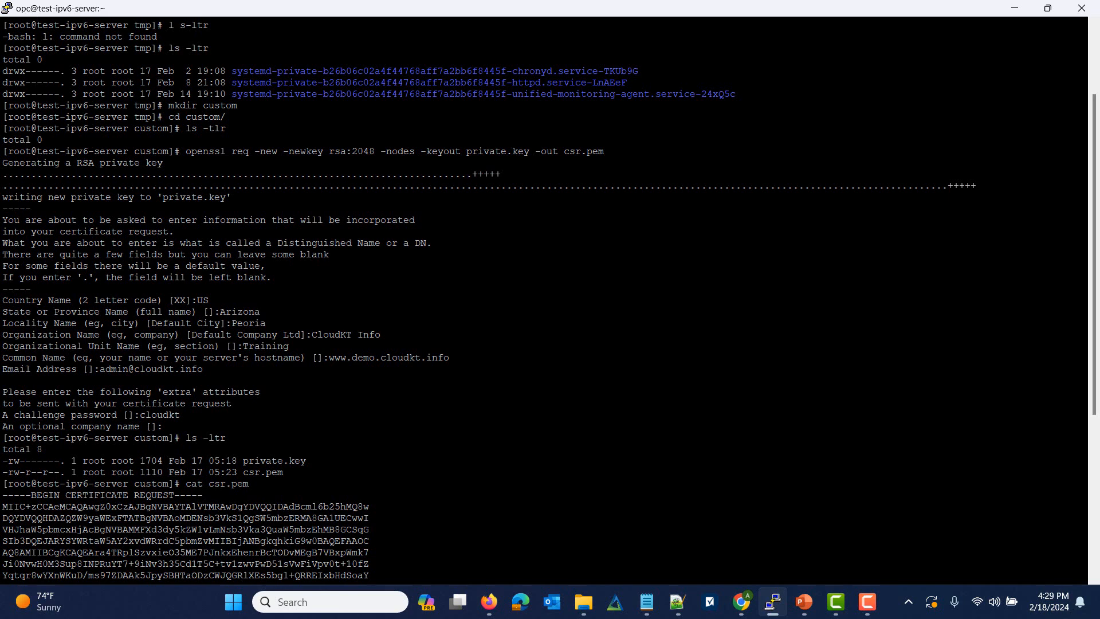
pyautogui.moveTo(357, 358); pyautogui.dragTo(450, 358)
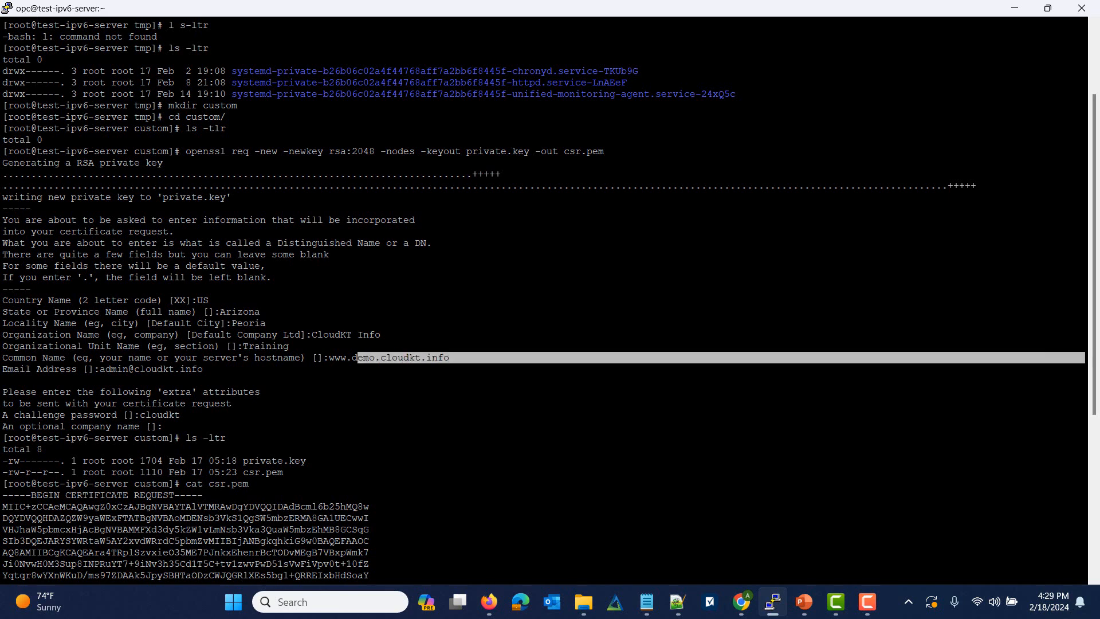
pyautogui.moveTo(99, 369); pyautogui.dragTo(202, 369)
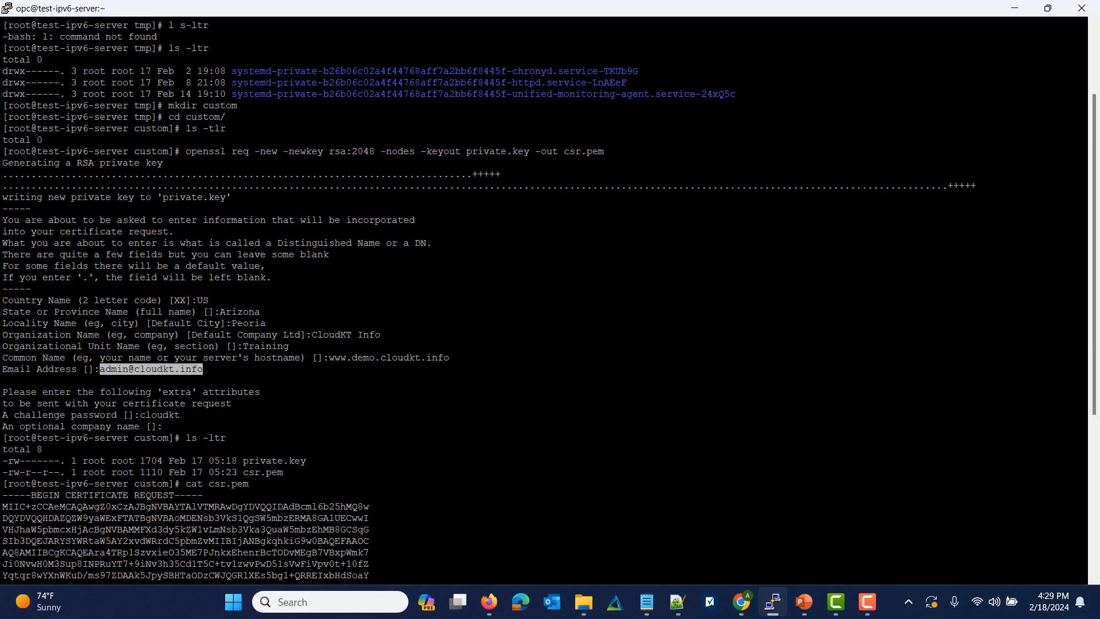
pyautogui.moveTo(3, 460); pyautogui.dragTo(312, 475)
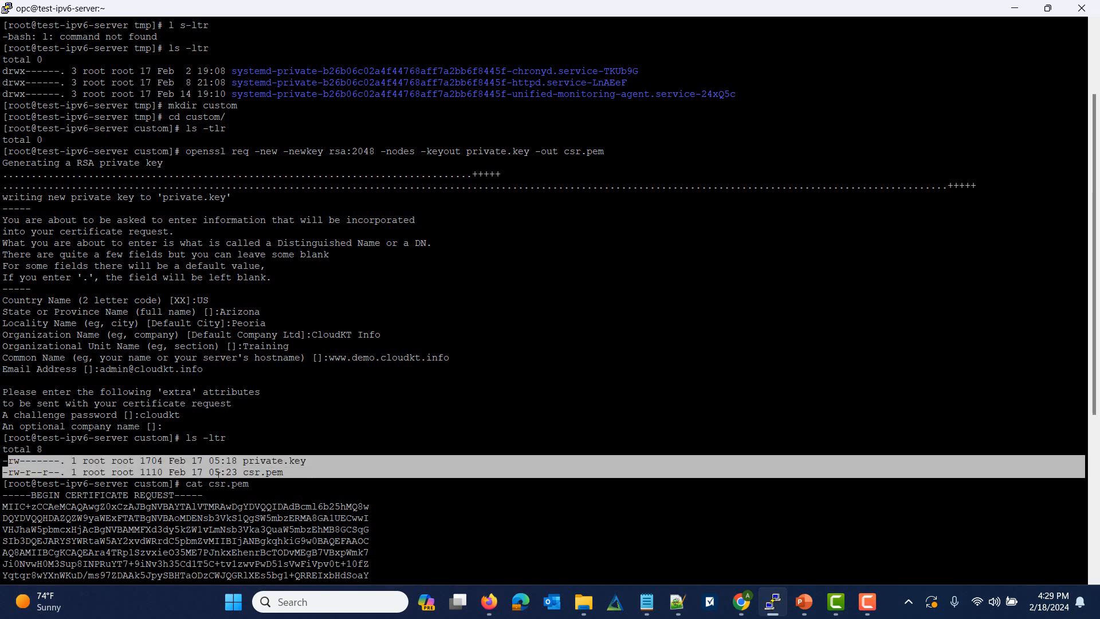
pyautogui.moveTo(209, 484); pyautogui.dragTo(243, 484)
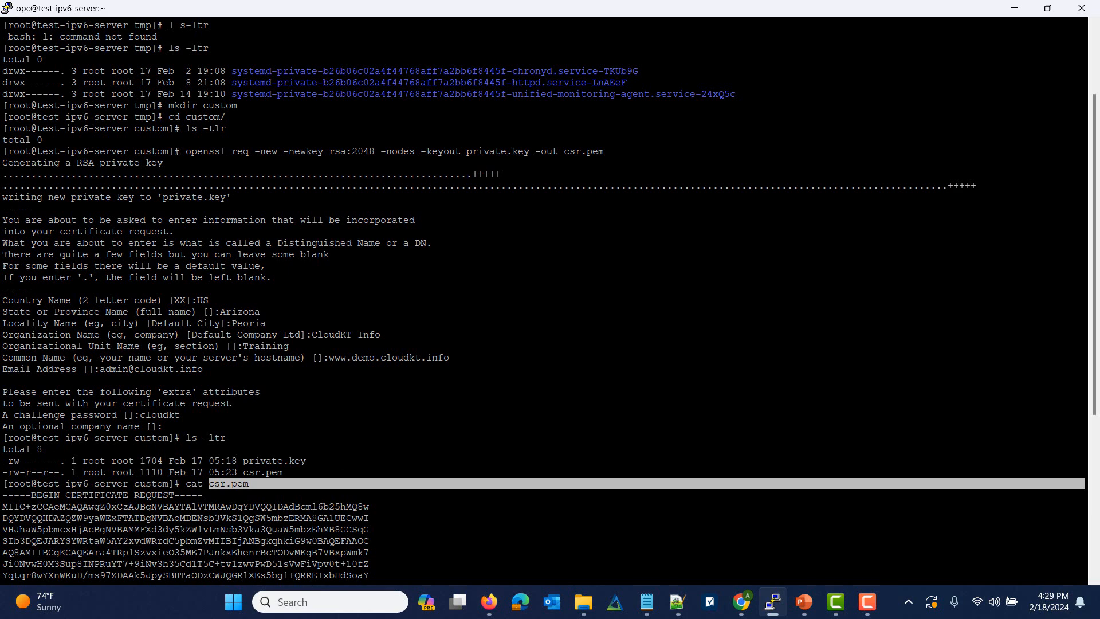
pyautogui.scroll(-8, 244, 484)
pyautogui.moveTo(3, 220); pyautogui.dragTo(380, 404)
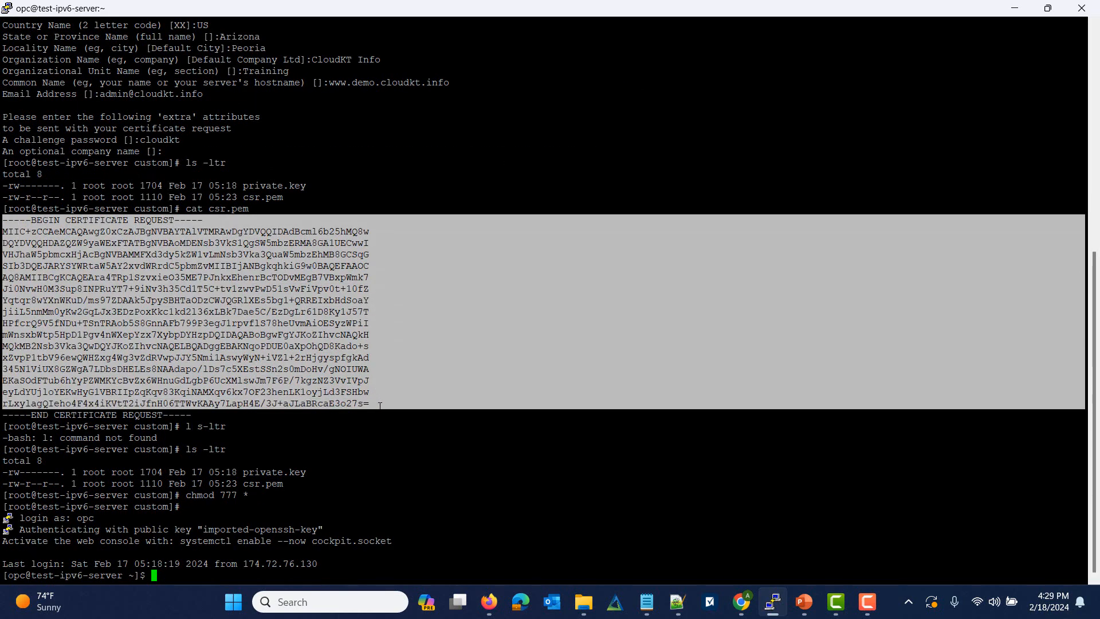
pyautogui.moveTo(243, 471); pyautogui.dragTo(304, 472)
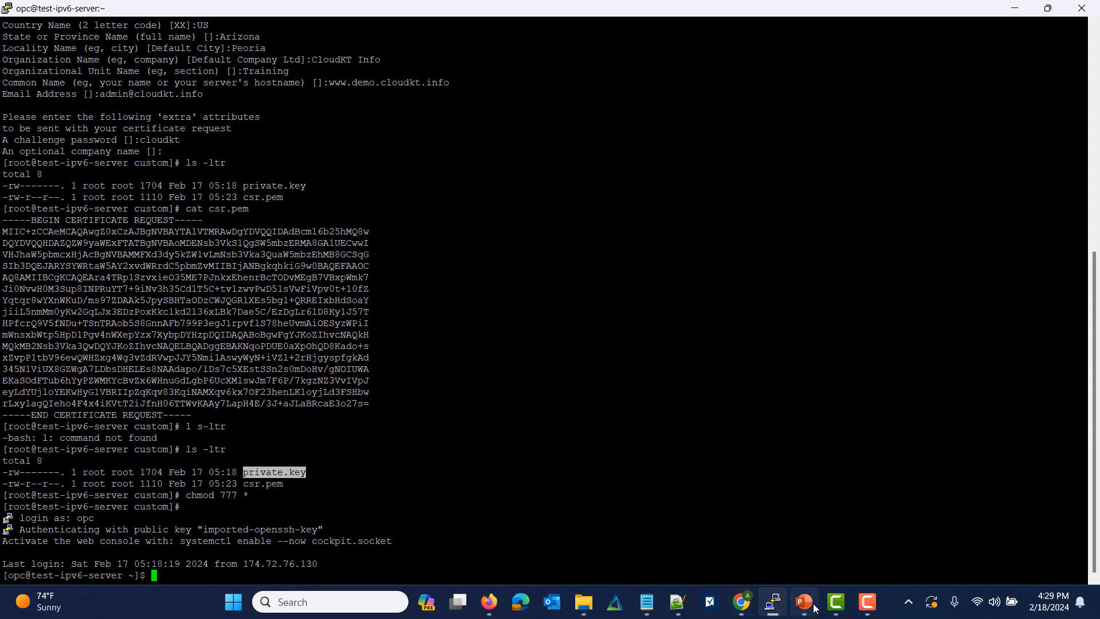
# Step: Bring the demo.cloudkt.info window forward and reload it several times to see both backend servers
pyautogui.click(487, 600)
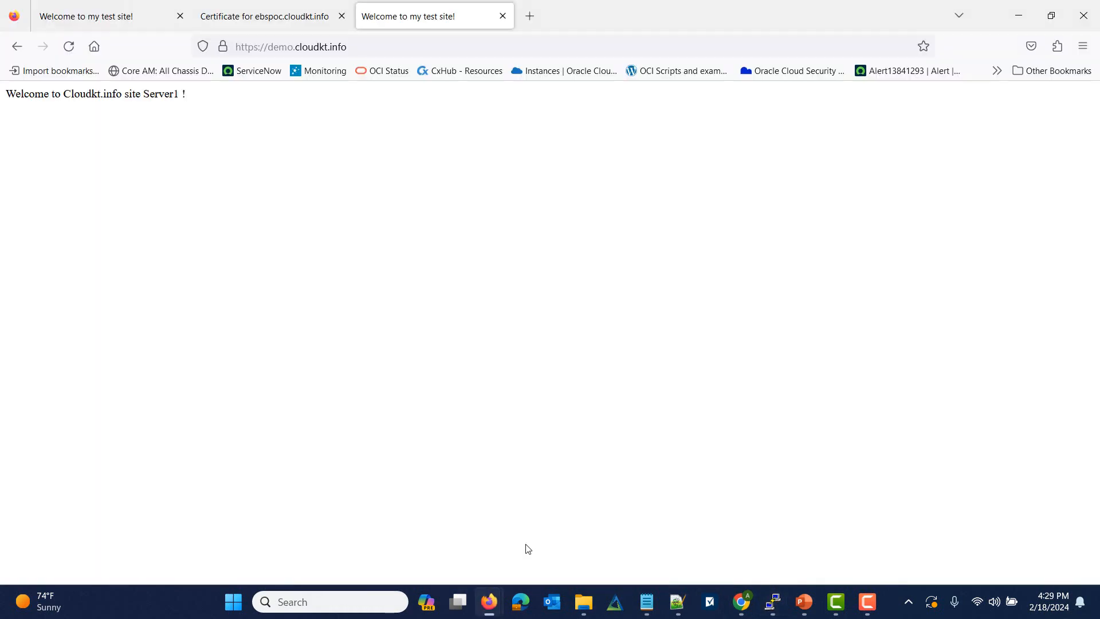
pyautogui.click(527, 547)
pyautogui.click(235, 47)
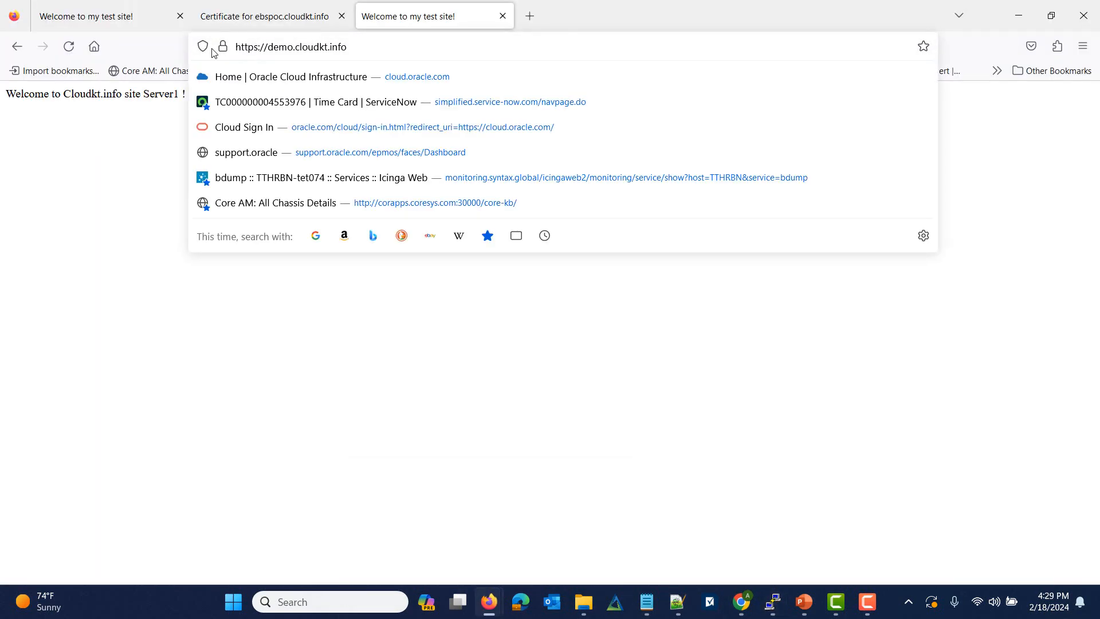
pyautogui.click(122, 167)
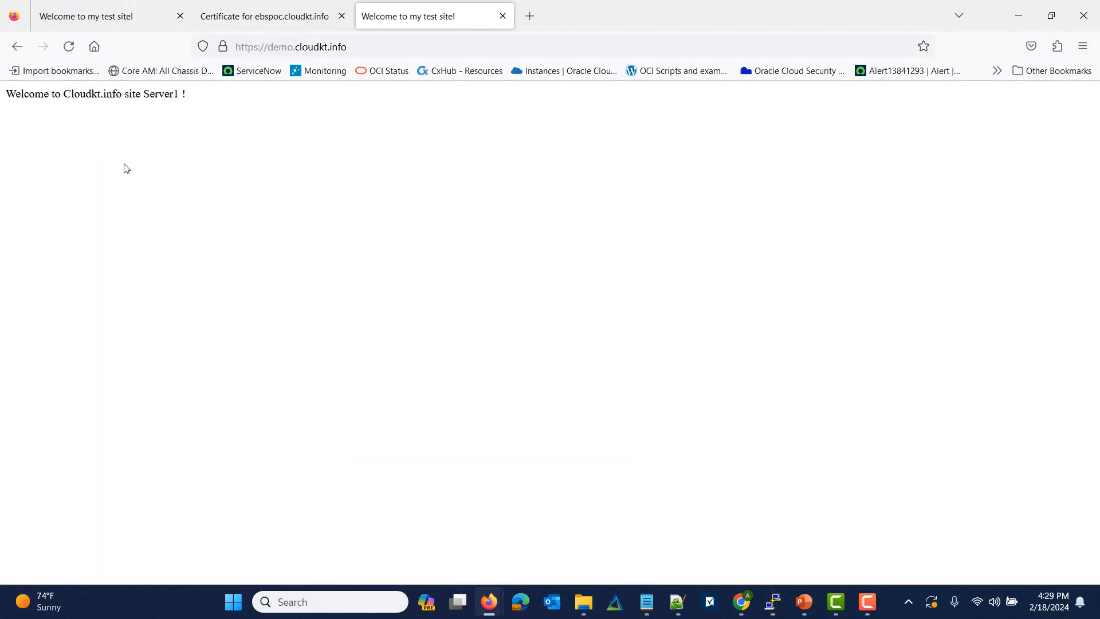
pyautogui.click(69, 47)
pyautogui.moveTo(86, 94); pyautogui.dragTo(193, 100)
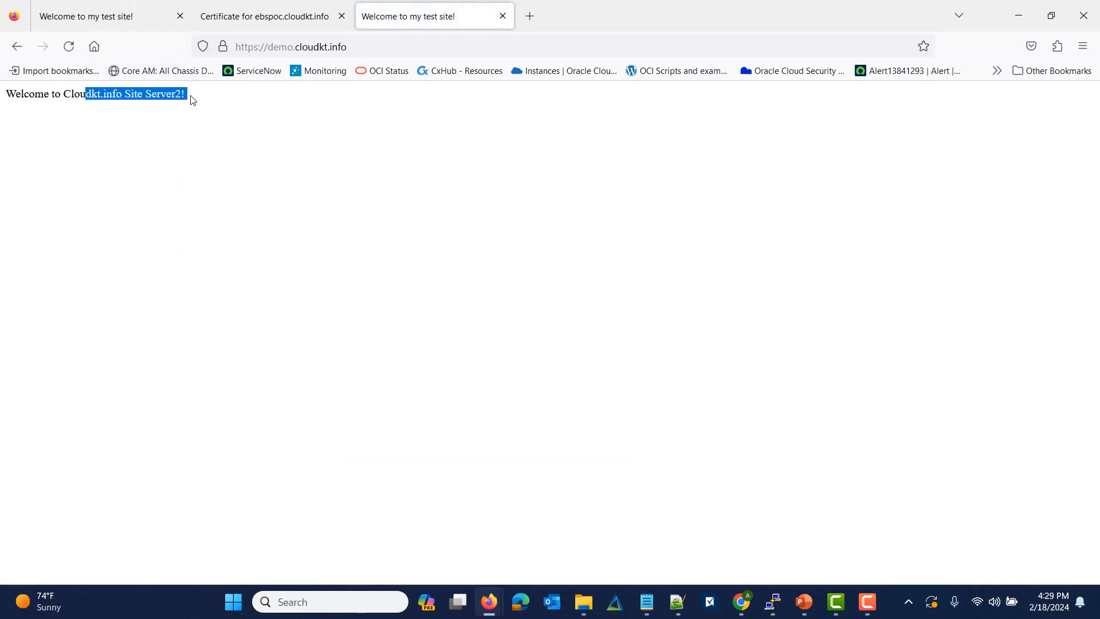
pyautogui.moveTo(49, 94); pyautogui.dragTo(172, 94)
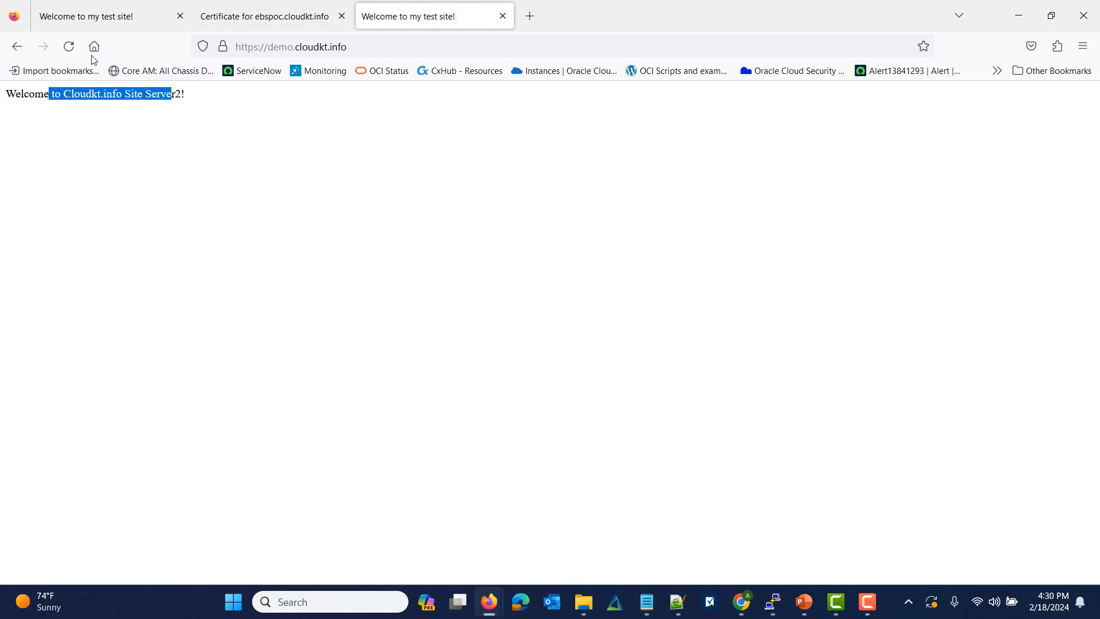
pyautogui.click(71, 47)
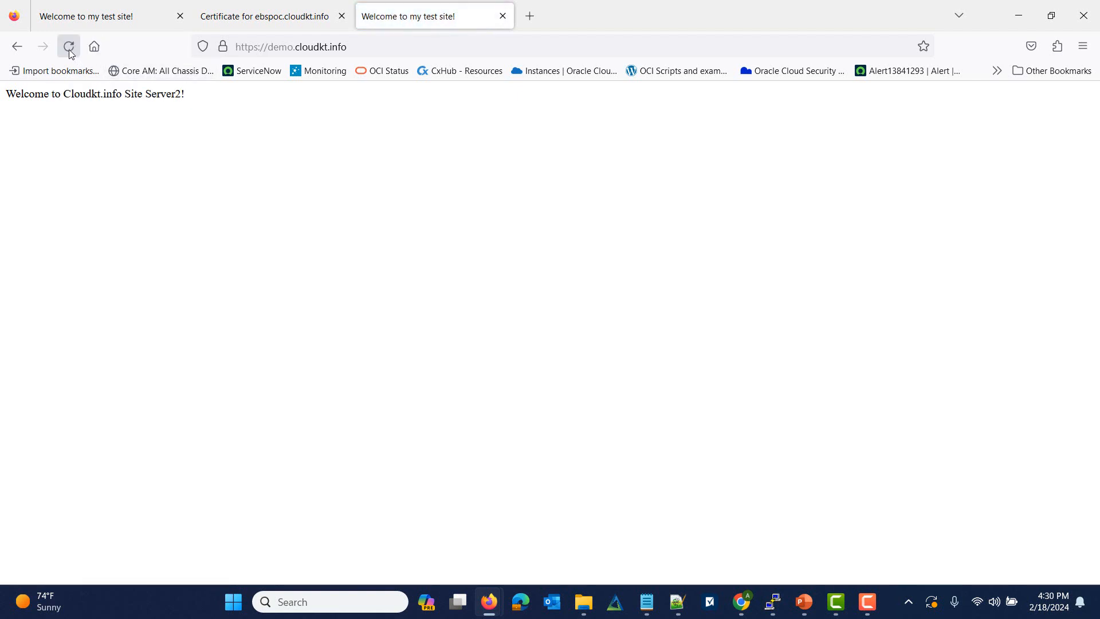
pyautogui.click(69, 47)
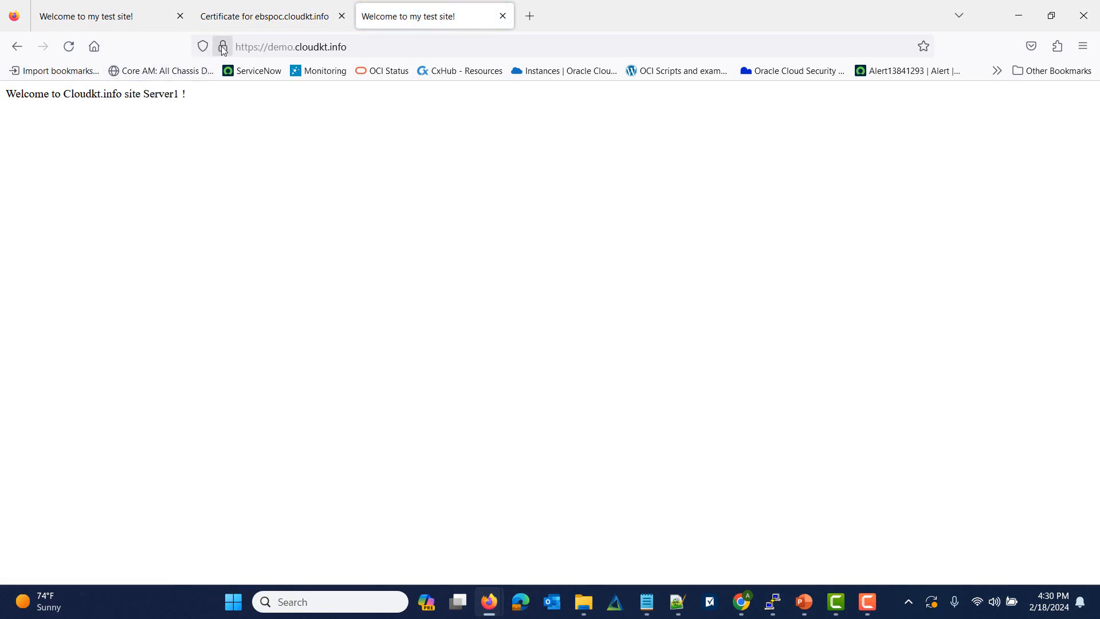
# Step: Open the site's certificate and highlight its Gandi-issued Not After date of 14 Mar 2024
pyautogui.click(223, 48)
pyautogui.click(273, 103)
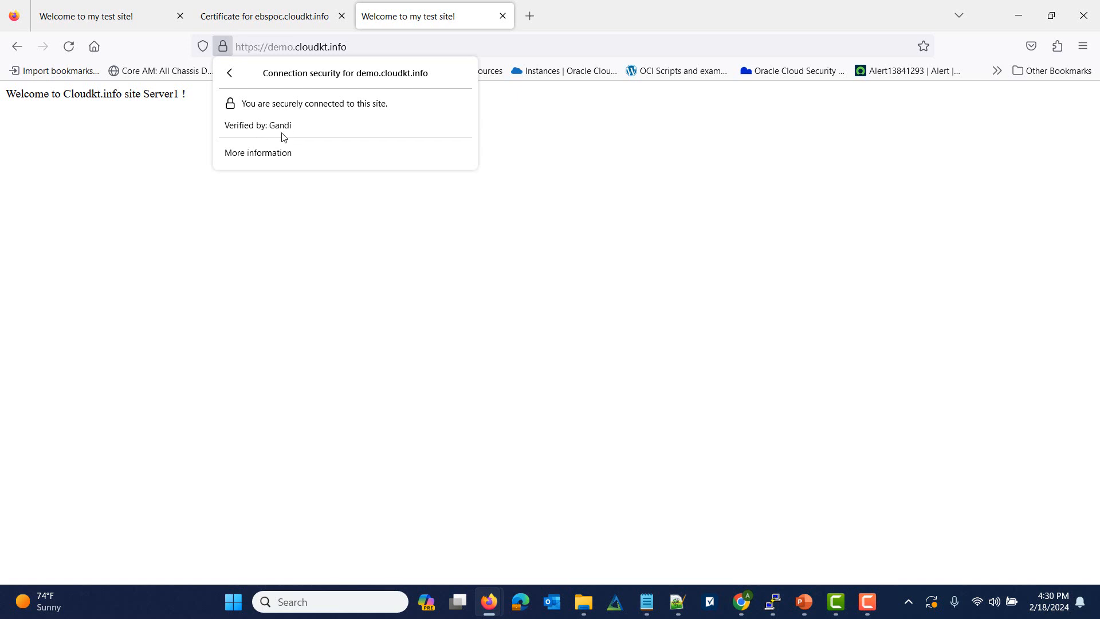
pyautogui.click(287, 160)
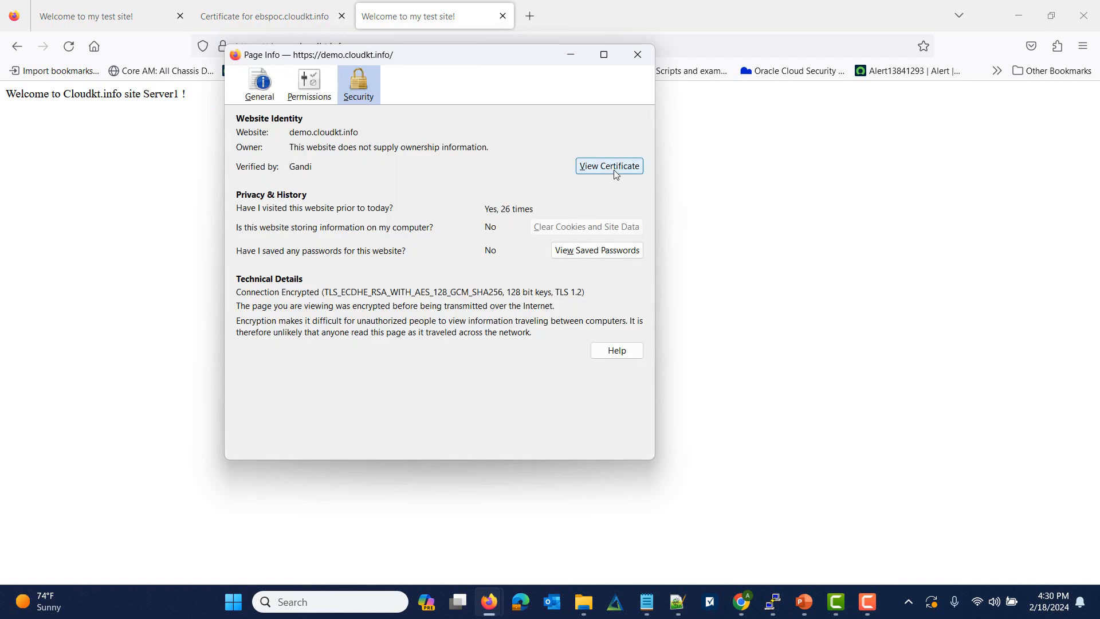
pyautogui.click(614, 167)
pyautogui.click(511, 357)
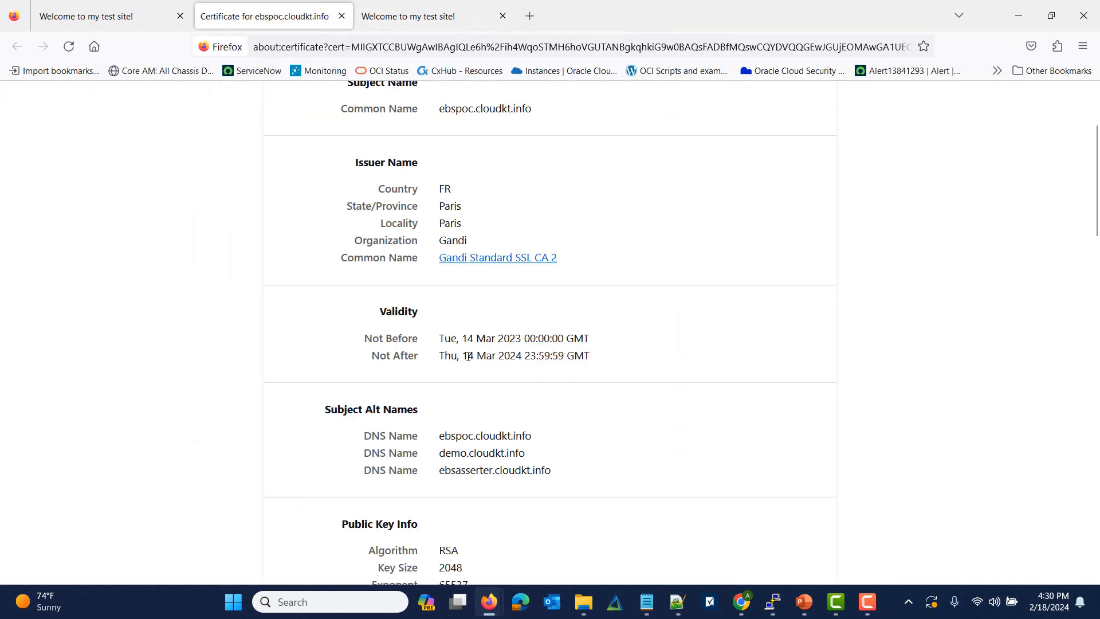
pyautogui.moveTo(467, 355); pyautogui.dragTo(526, 354)
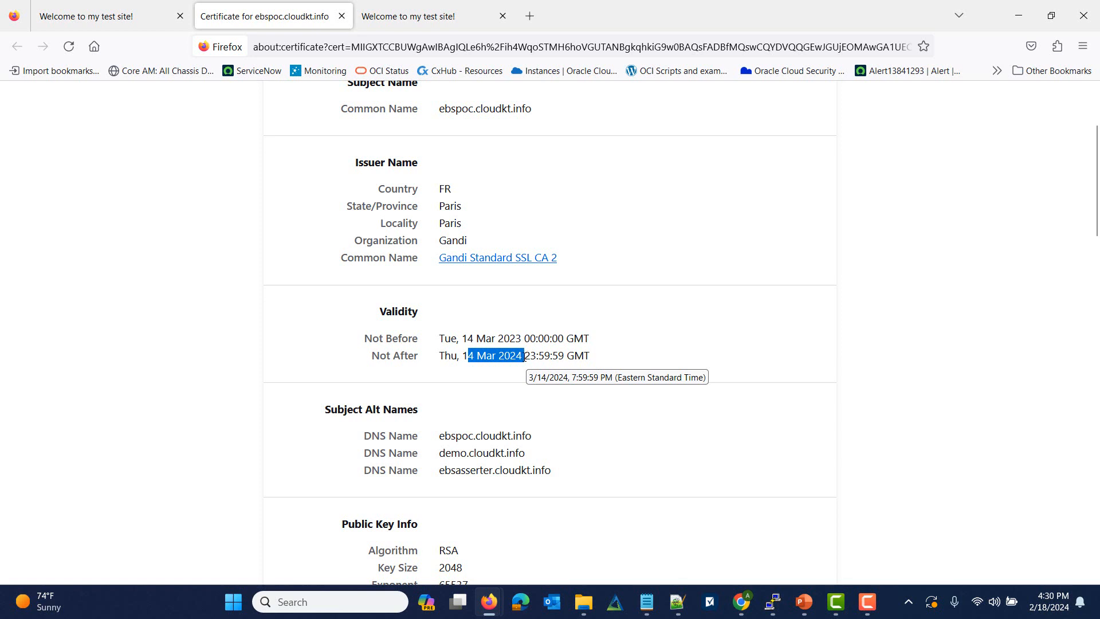
pyautogui.moveTo(441, 356); pyautogui.dragTo(590, 358)
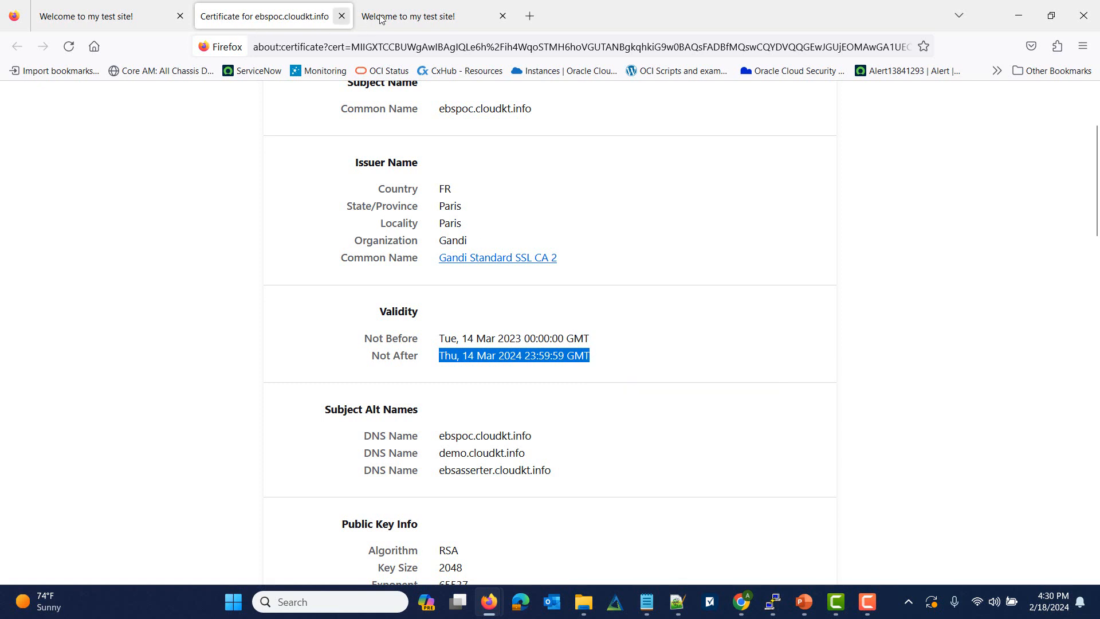
# Step: Close the Page Info window and return to the load balancer page in the console
pyautogui.click(1020, 20)
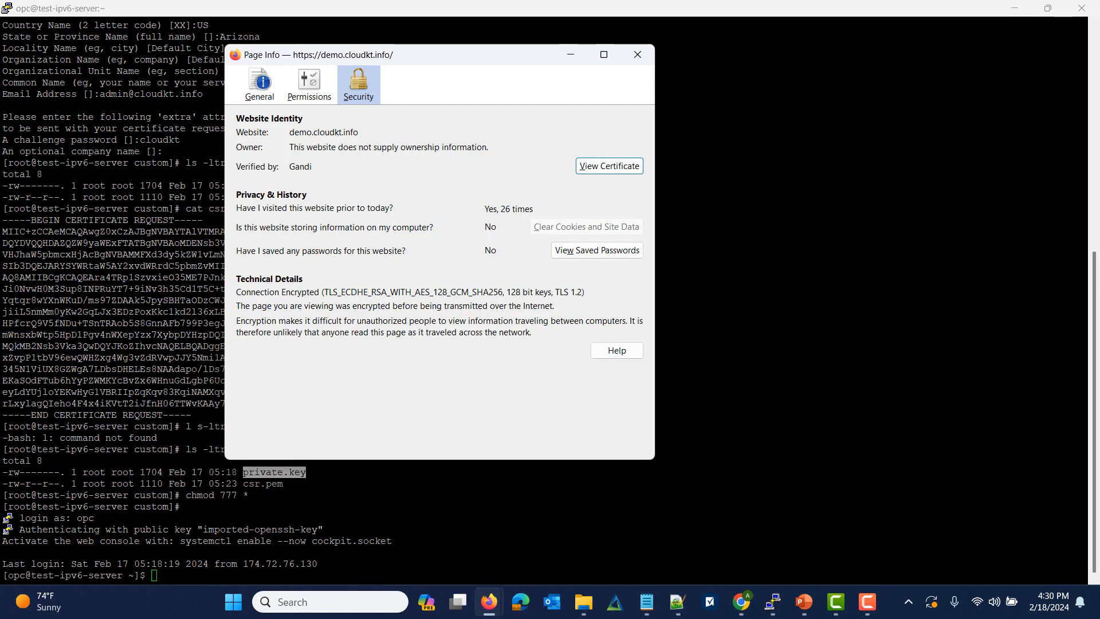
pyautogui.click(638, 52)
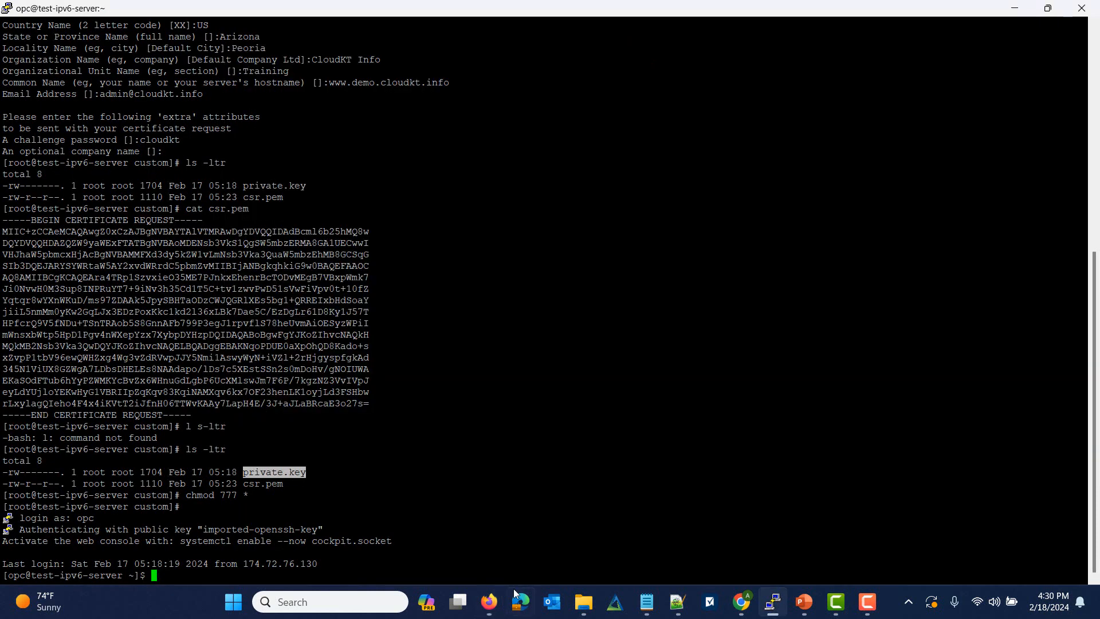
pyautogui.moveTo(492, 594)
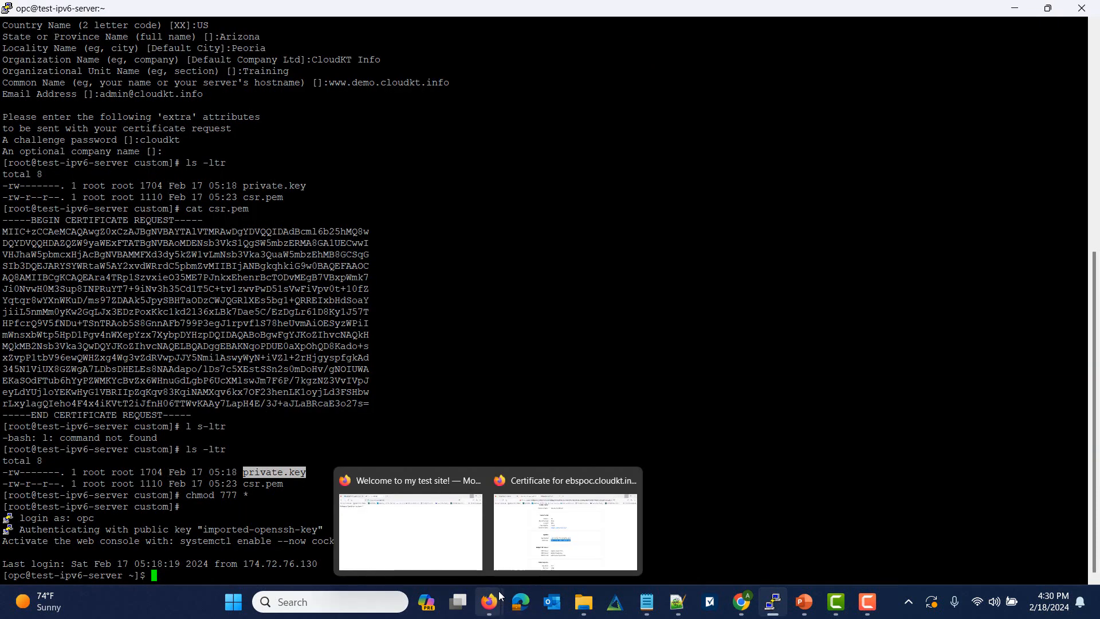
pyautogui.click(439, 552)
pyautogui.click(95, 12)
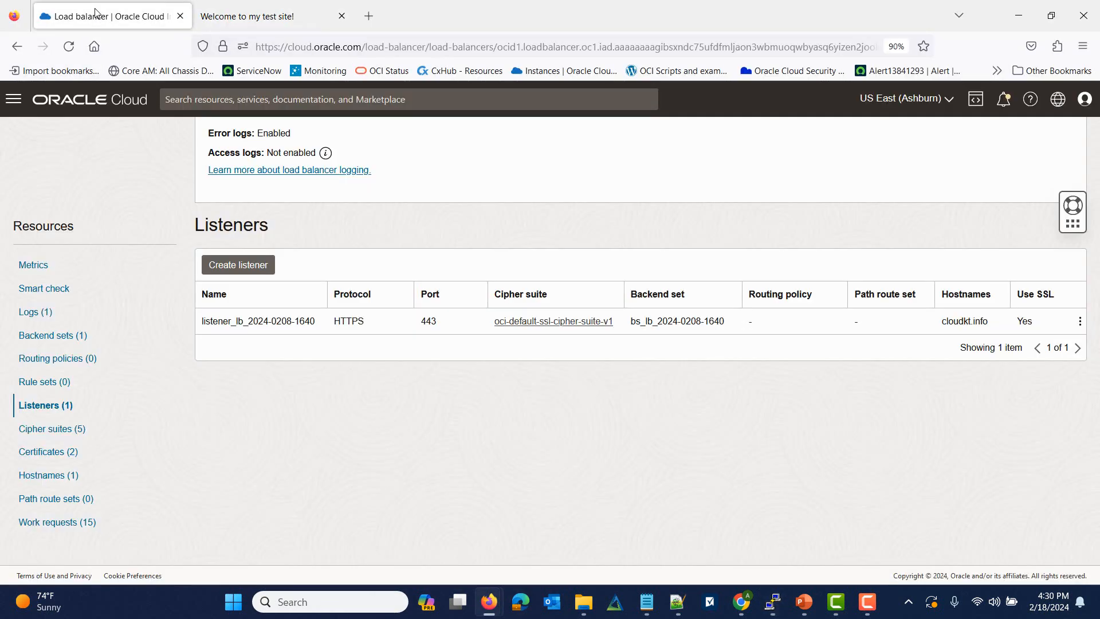
pyautogui.scroll(10, 137, 295)
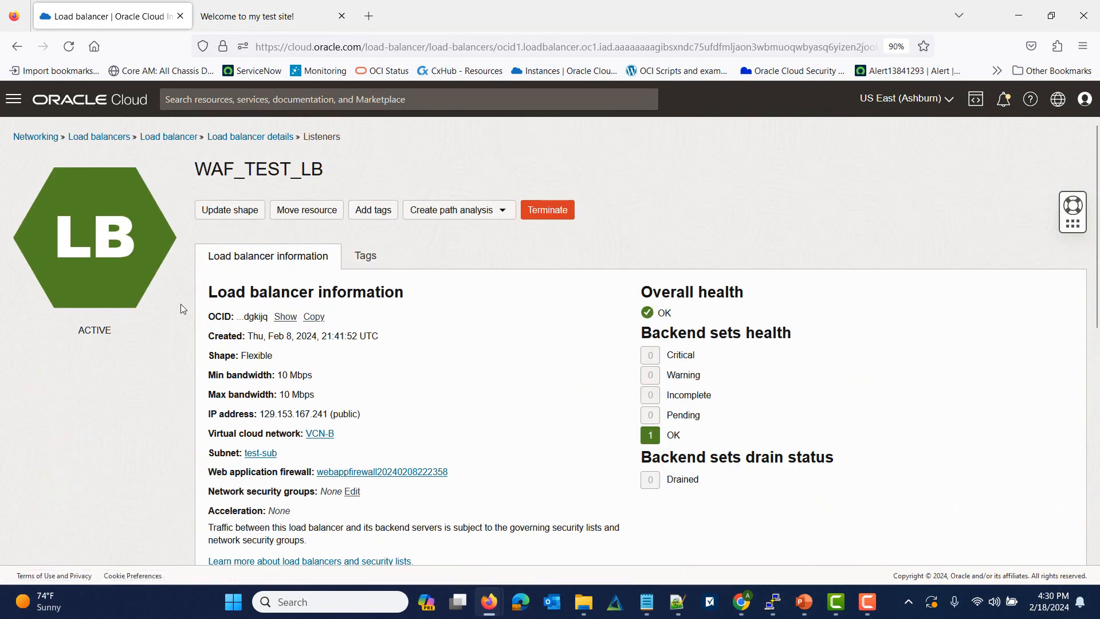
# Step: Go back to the load balancer list, open WAF_TEST_LB and show its Certificates
pyautogui.click(187, 142)
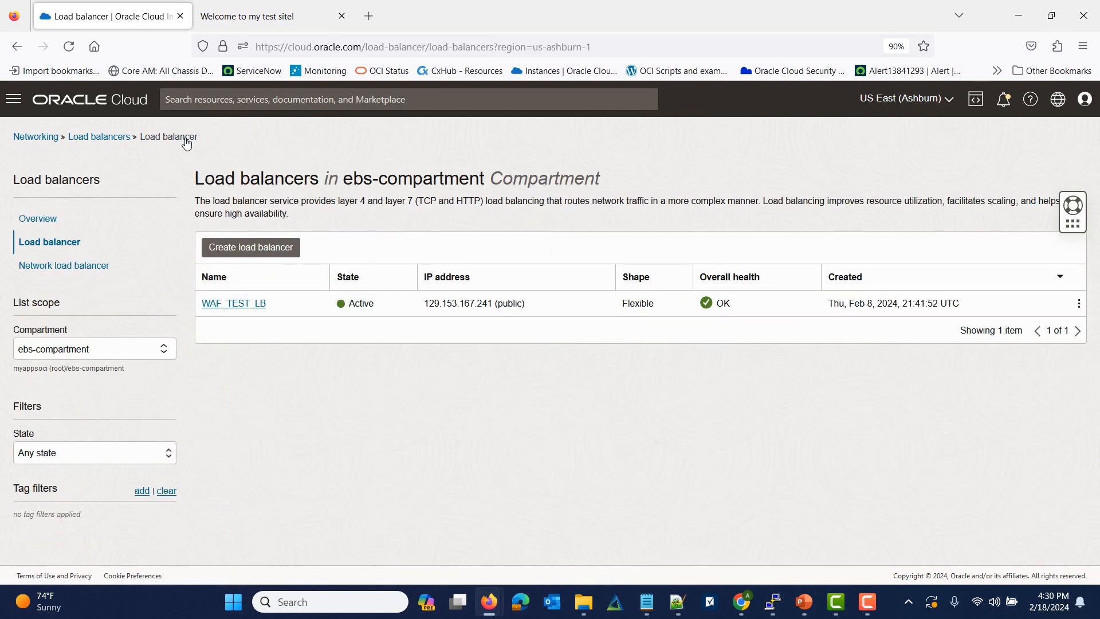
pyautogui.click(243, 307)
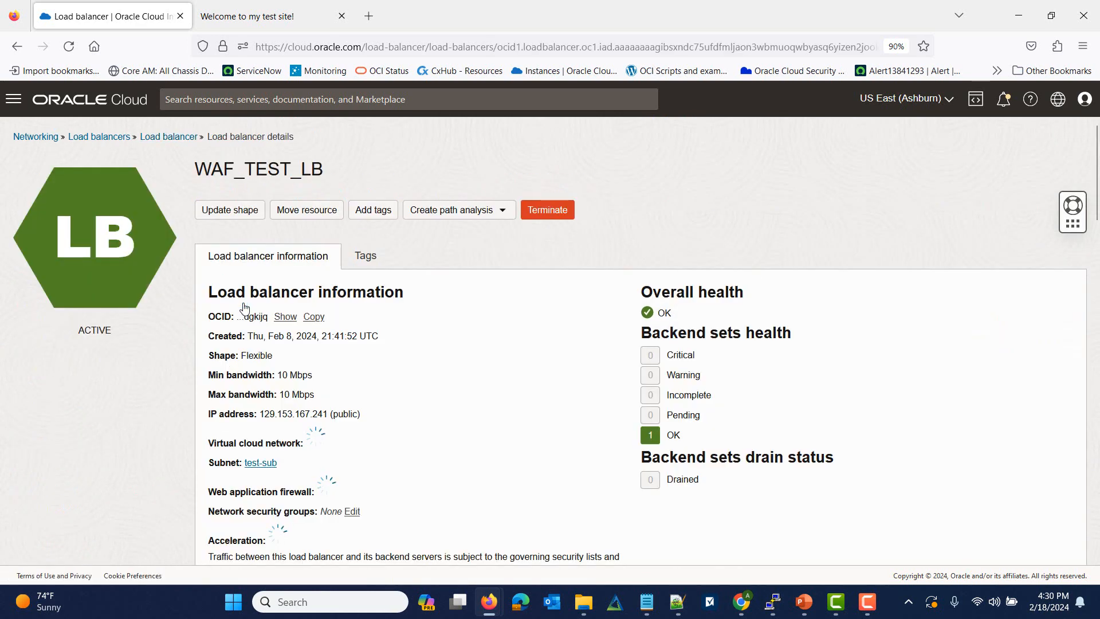
pyautogui.scroll(-8, 160, 351)
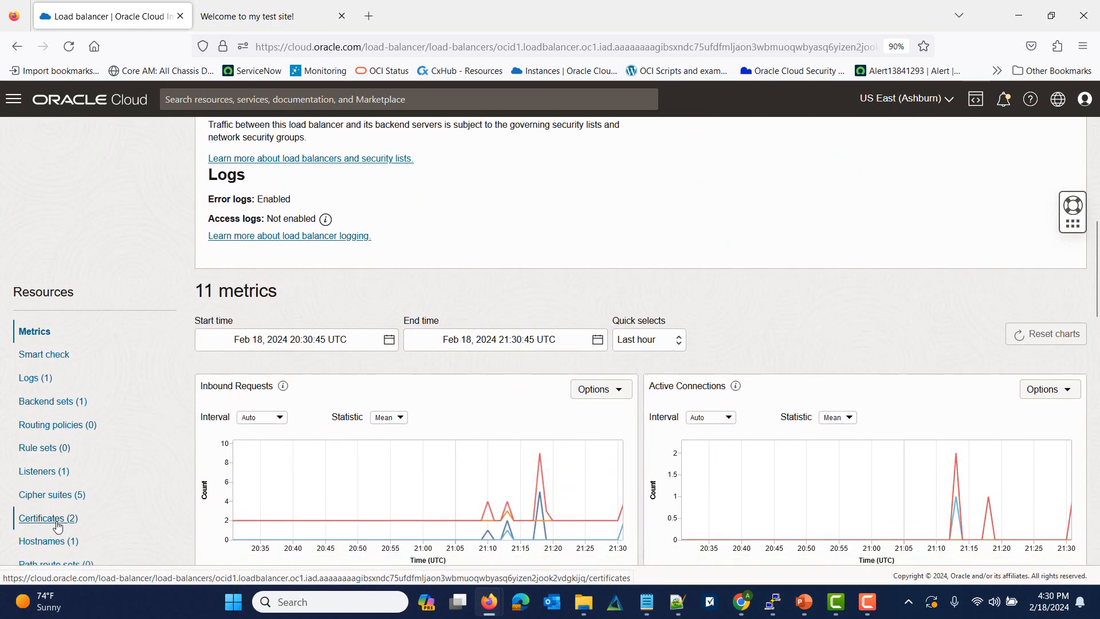
pyautogui.click(56, 527)
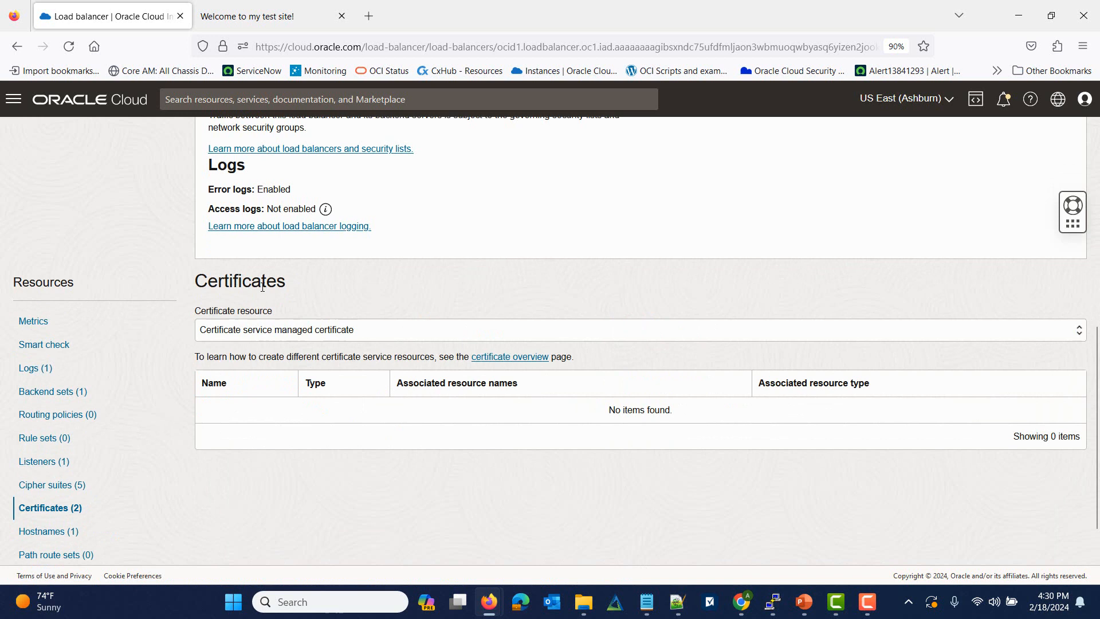
# Step: List load balancer managed certificates, add a new certificate and name it NEW-cert-2024
pyautogui.click(265, 331)
pyautogui.click(258, 366)
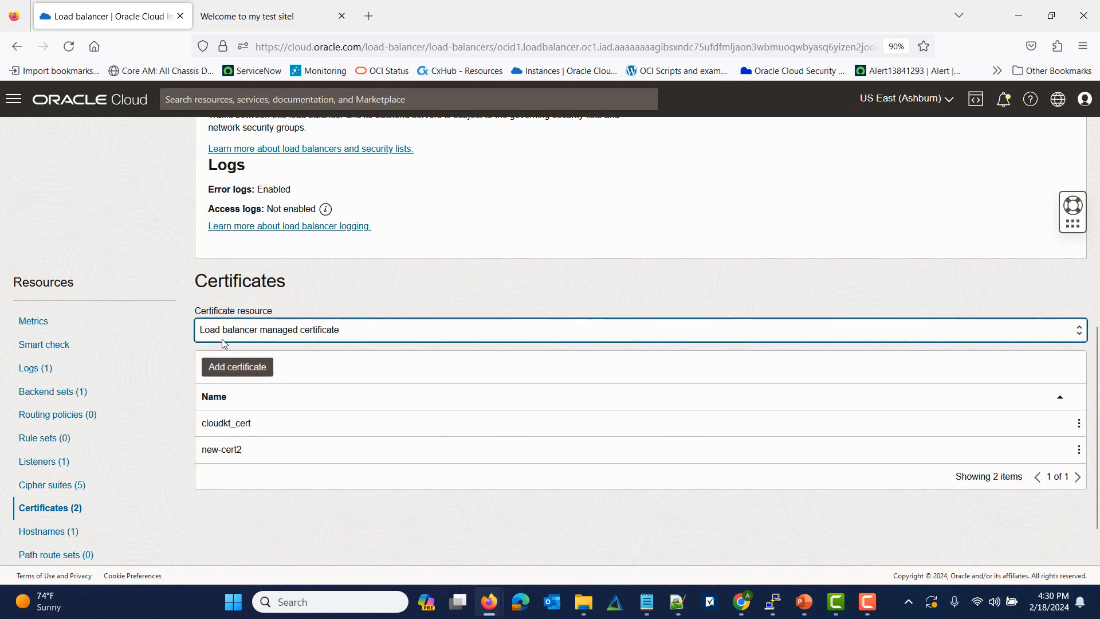
pyautogui.click(252, 372)
pyautogui.click(481, 241)
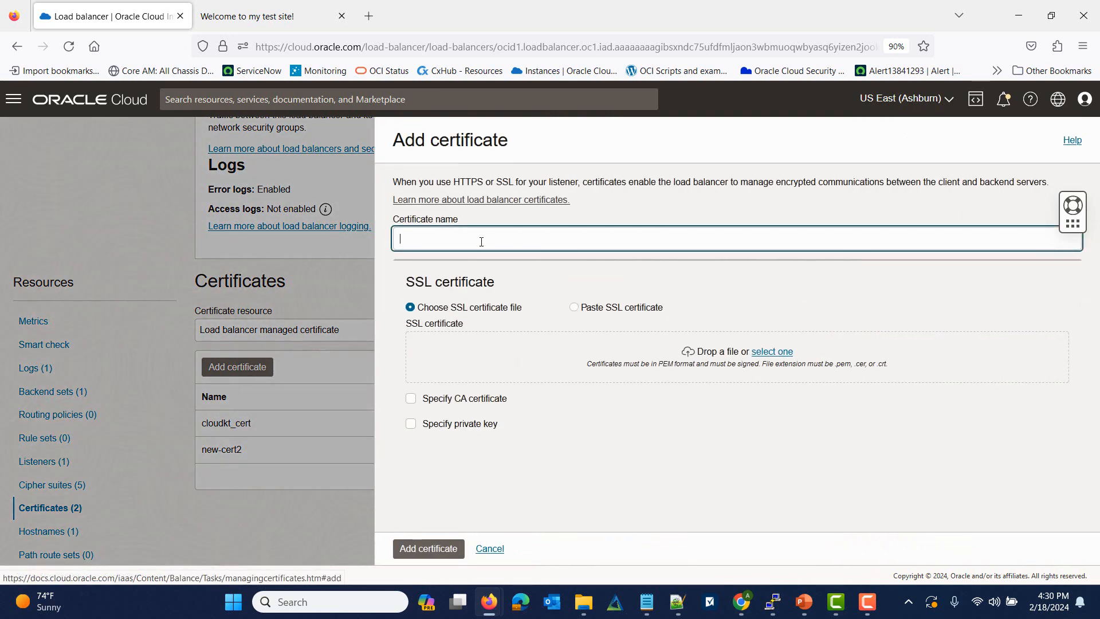
pyautogui.write('NEW')
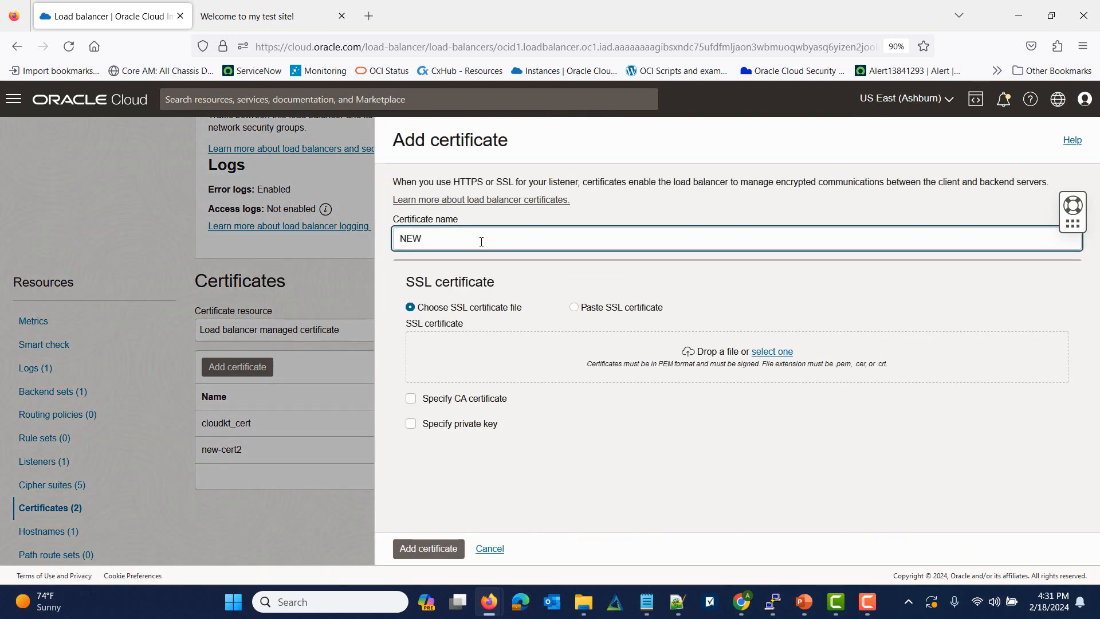
pyautogui.write('-cert-22')
pyautogui.press('BackSpace')
# Step: Attach www_demo_cloudkt_info.crt as the SSL certificate file
pyautogui.click(773, 353)
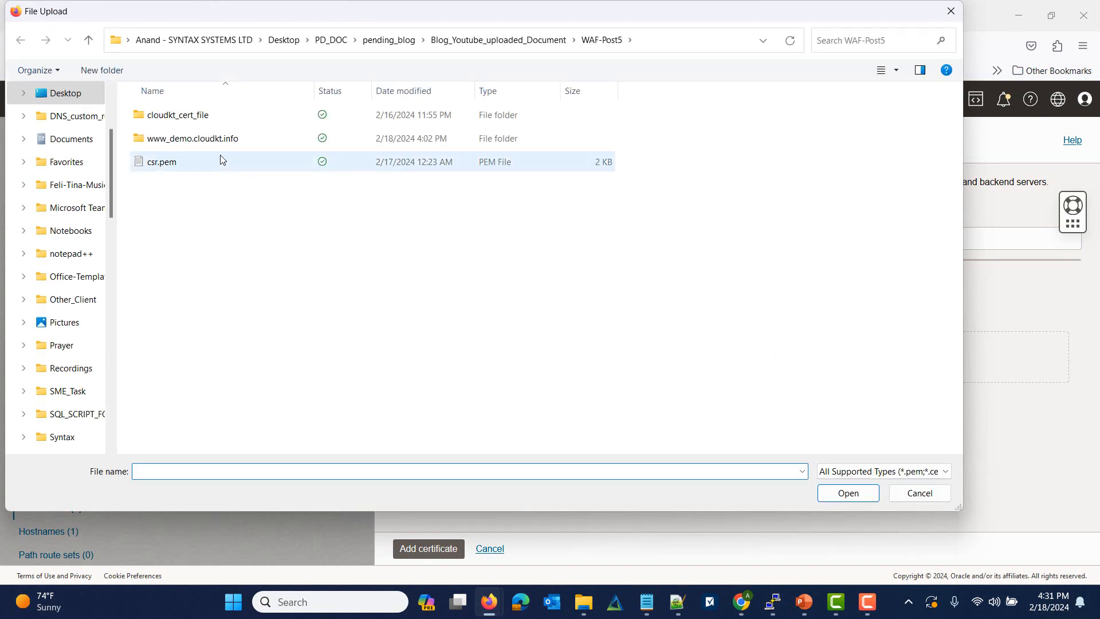
pyautogui.doubleClick(220, 146)
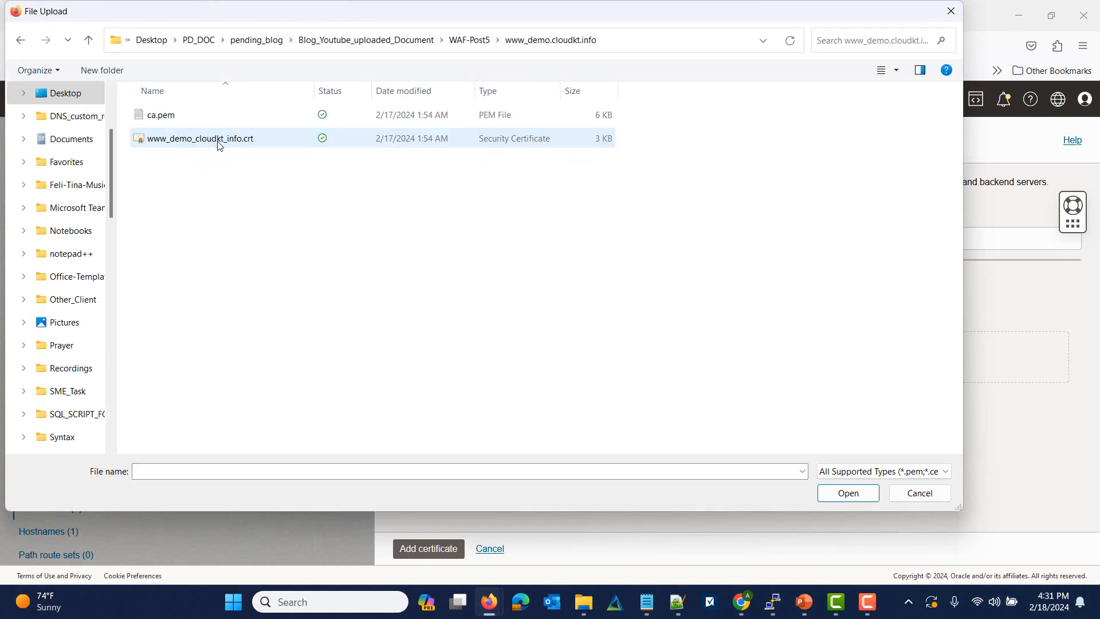
pyautogui.click(204, 147)
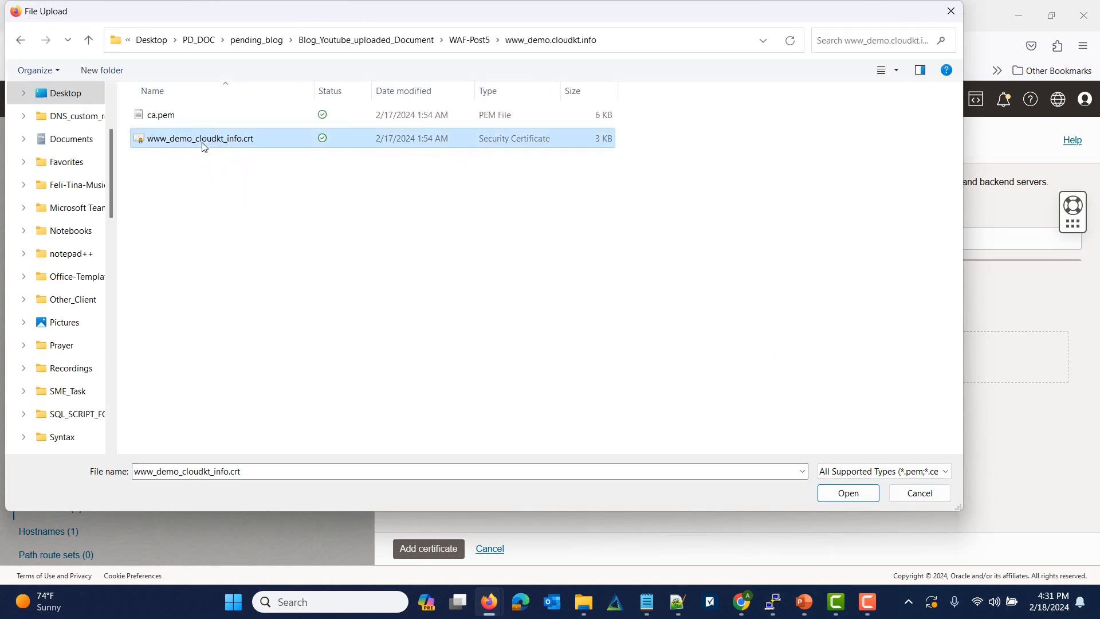
pyautogui.click(848, 493)
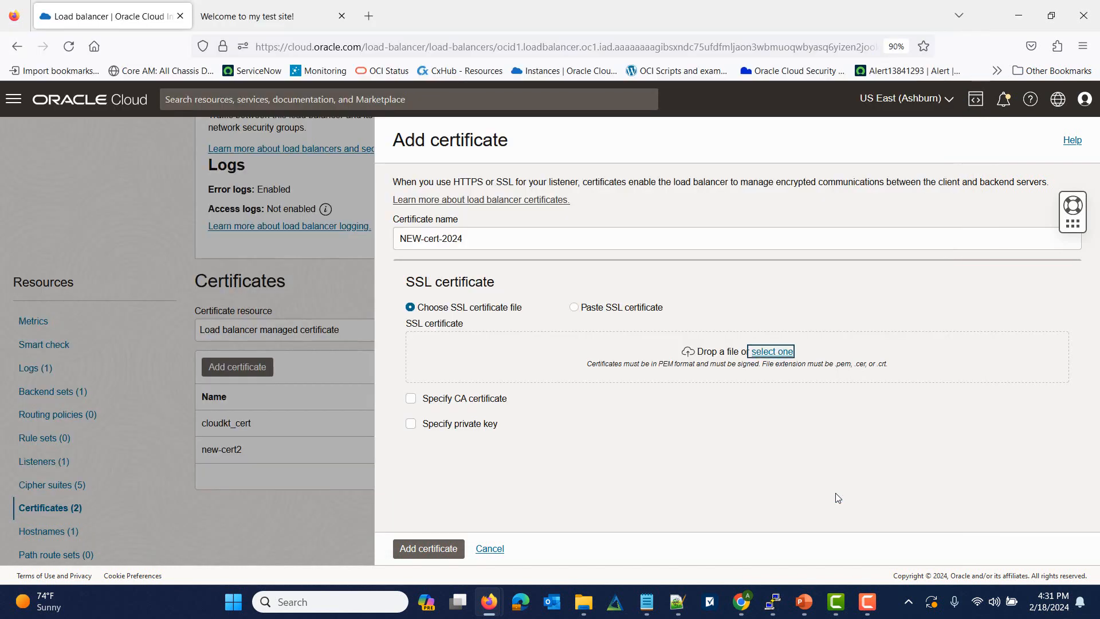
# Step: Enable Specify CA certificate and attach ca.pem
pyautogui.click(411, 417)
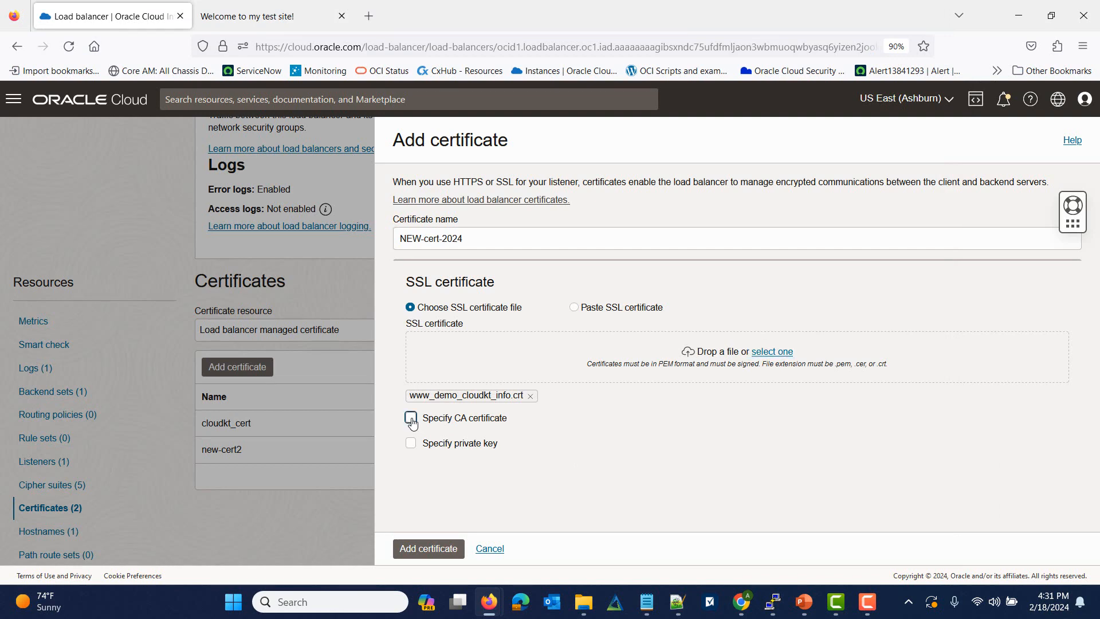
pyautogui.click(762, 488)
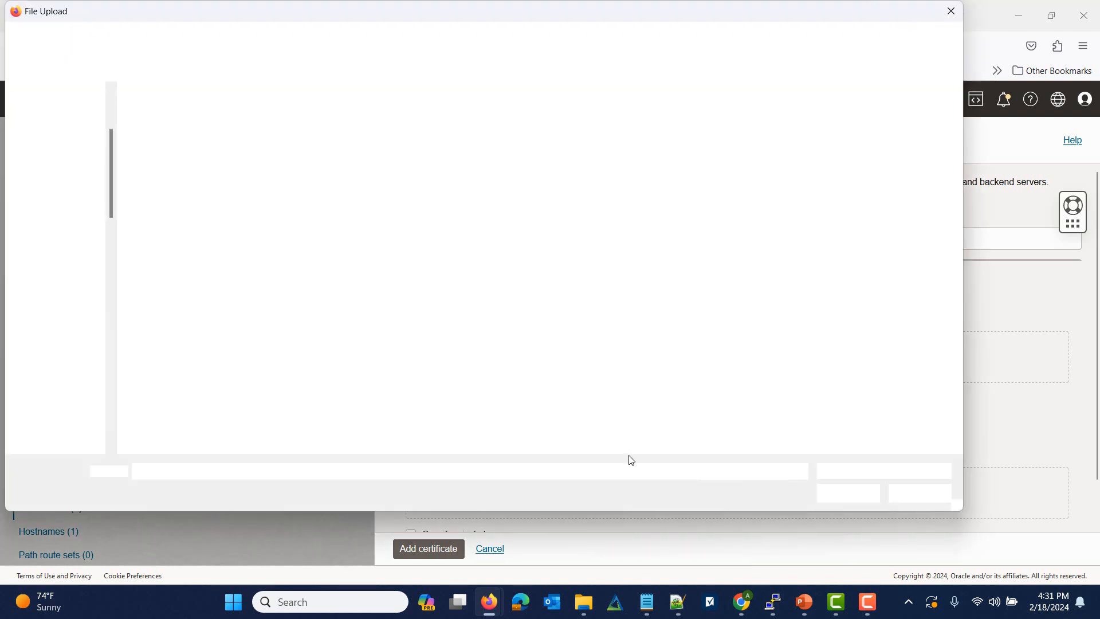
pyautogui.click(170, 122)
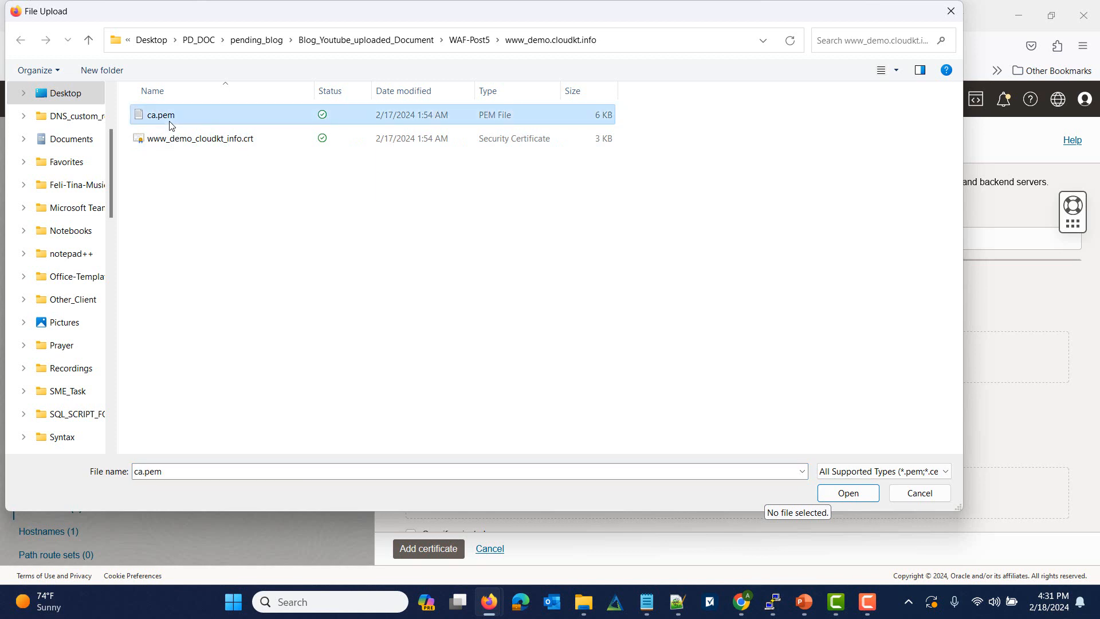
pyautogui.click(848, 494)
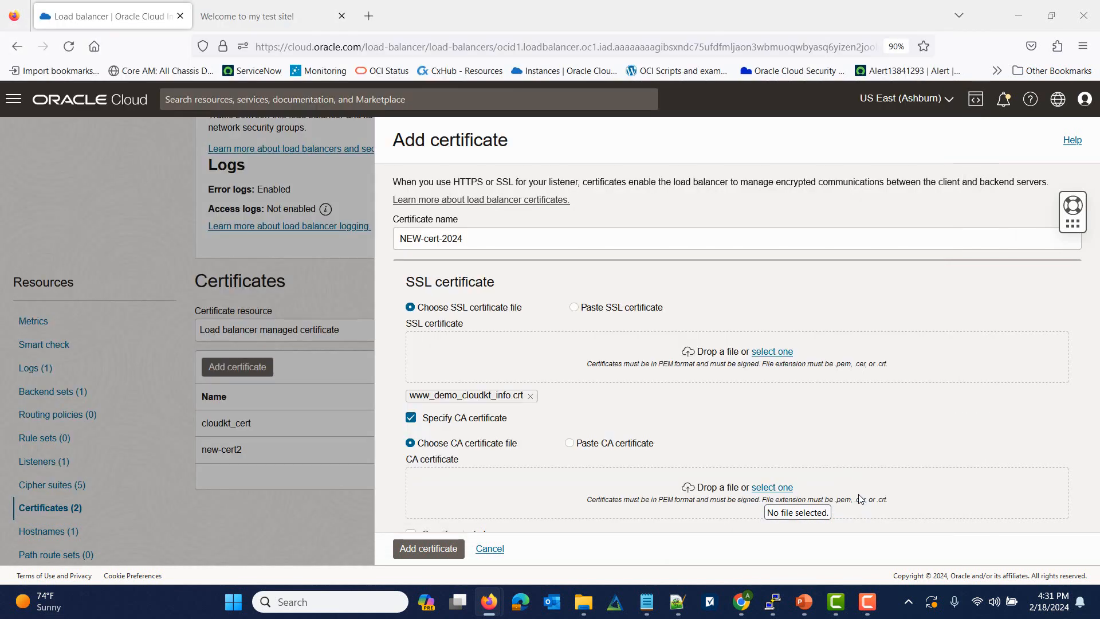
# Step: Enable Specify private key and attach private.key
pyautogui.scroll(-2, 886, 431)
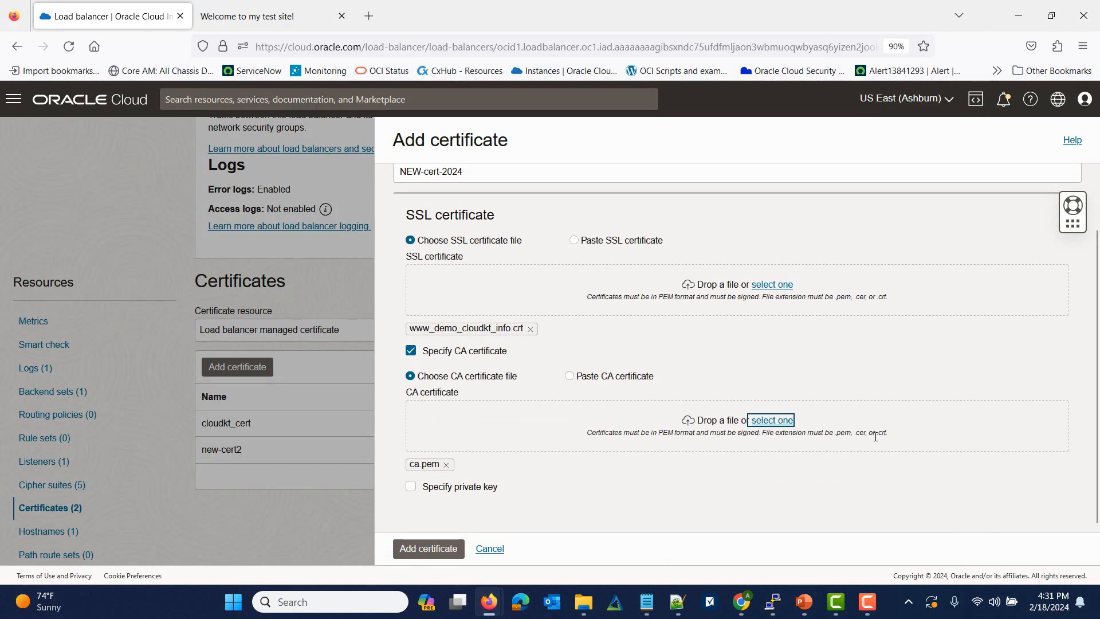
pyautogui.click(411, 486)
pyautogui.scroll(-4, 601, 473)
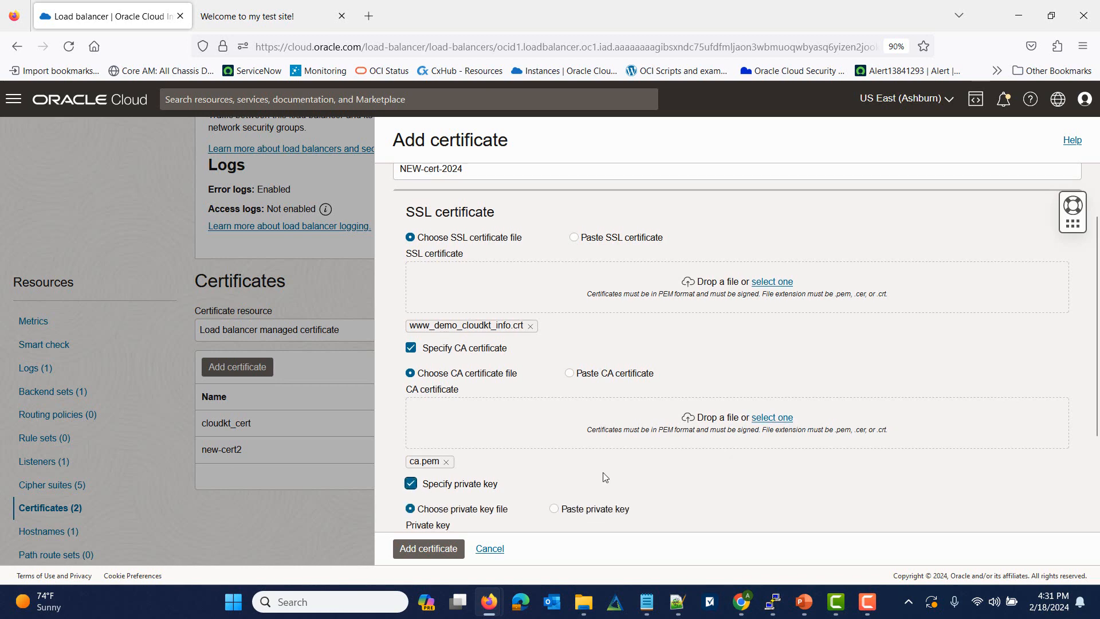
pyautogui.click(762, 424)
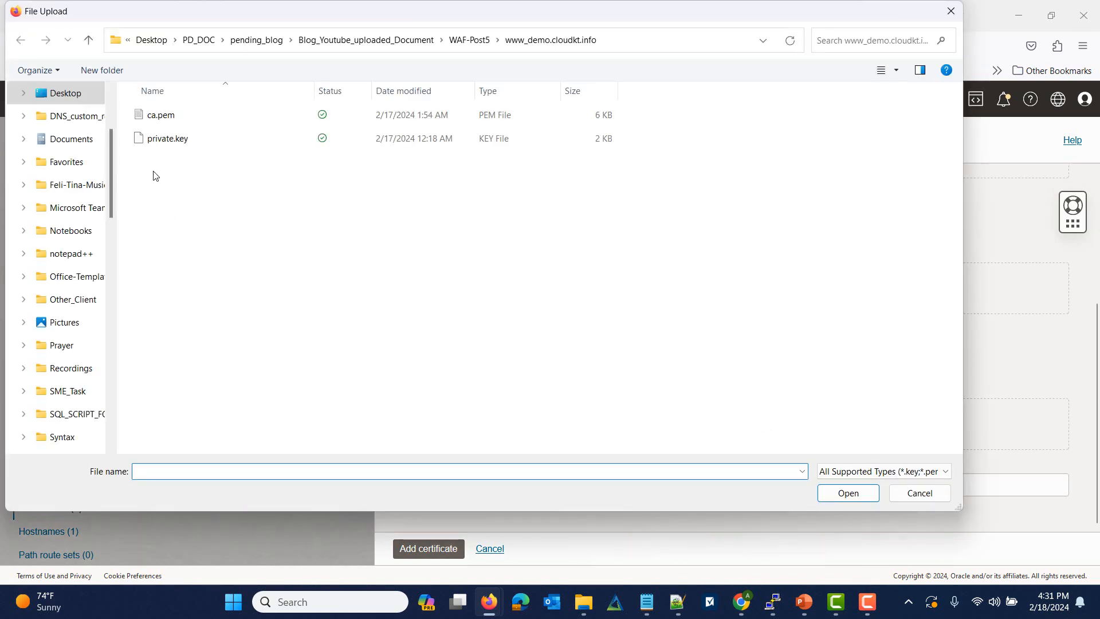
pyautogui.click(165, 140)
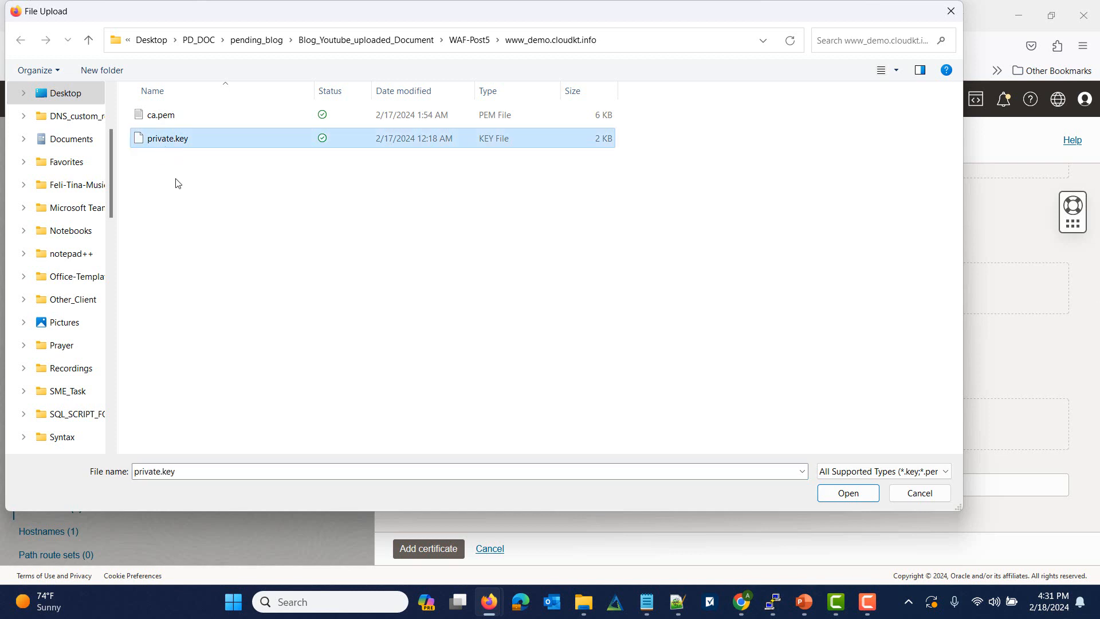
pyautogui.click(835, 496)
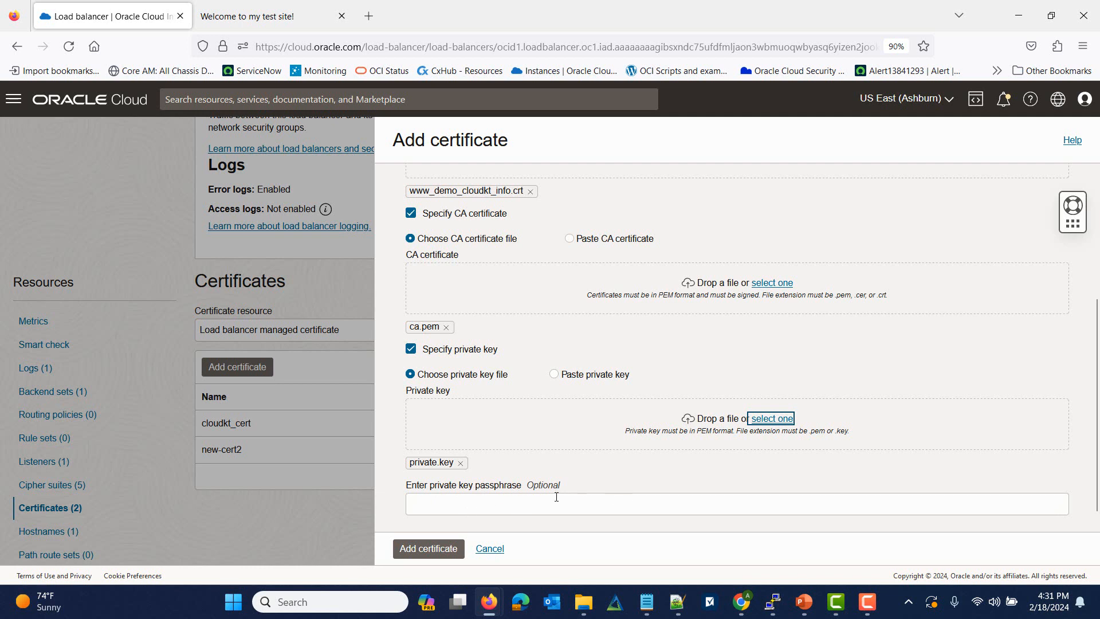
# Step: Create the NEW-cert-2024 certificate and dismiss the work request confirmation
pyautogui.click(433, 556)
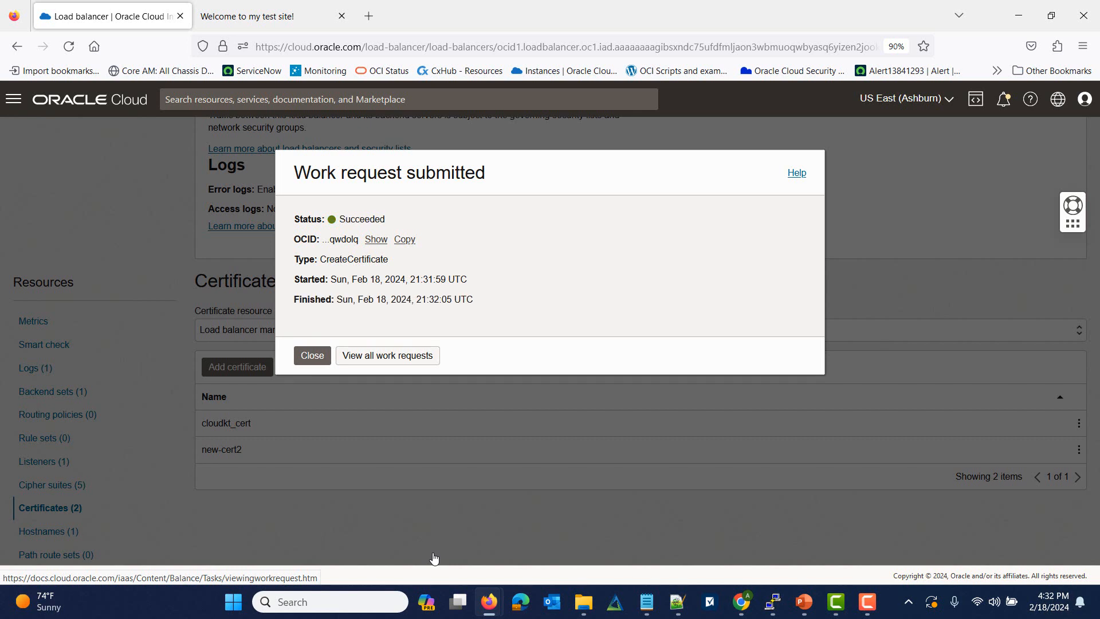
pyautogui.click(313, 356)
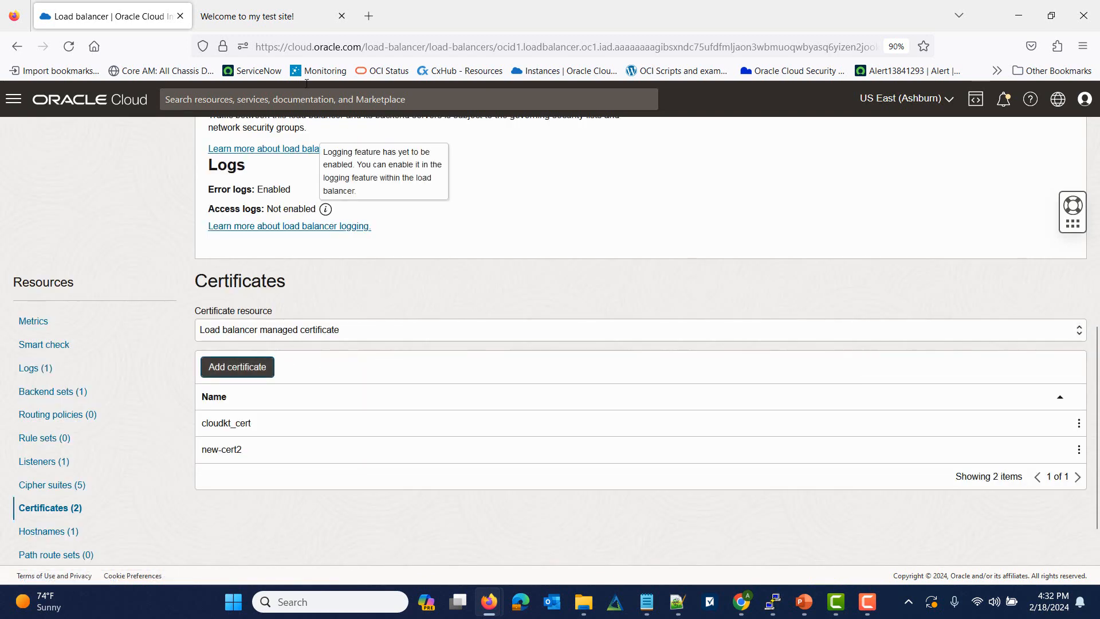
pyautogui.click(294, 29)
pyautogui.click(349, 46)
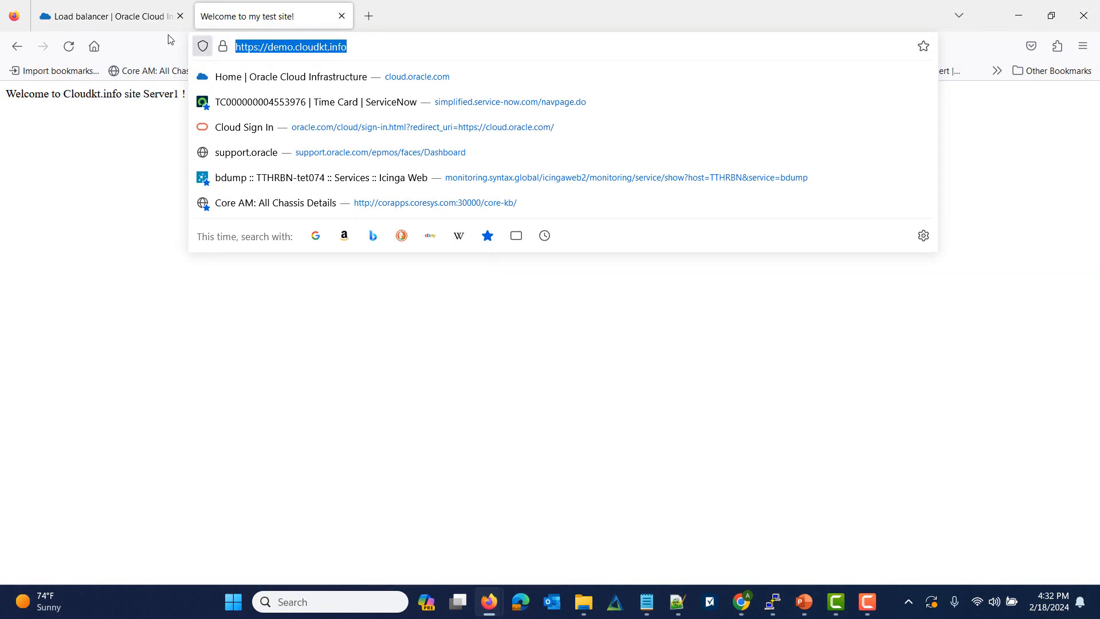
pyautogui.click(126, 17)
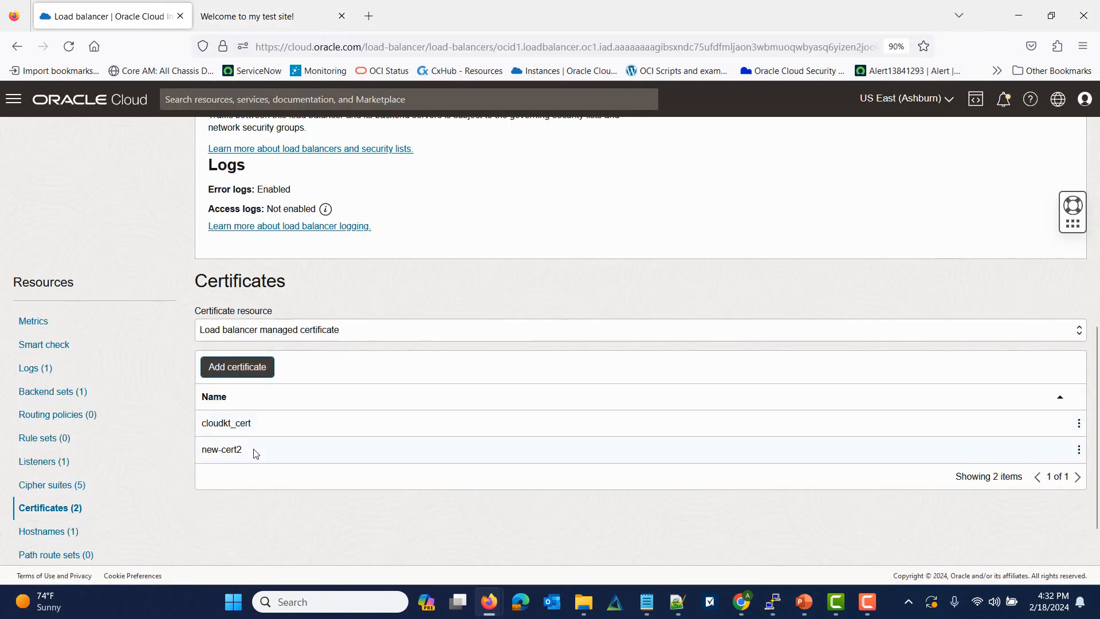
# Step: Verify NEW-cert-2024 appears in the load balancer managed certificate list
pyautogui.click(52, 468)
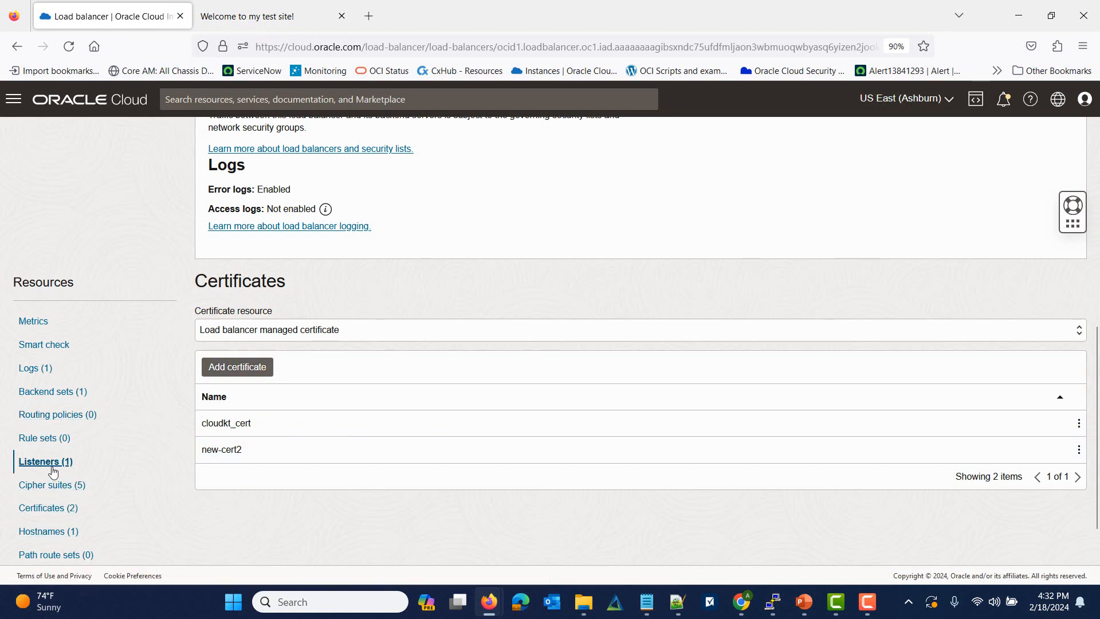
pyautogui.click(57, 507)
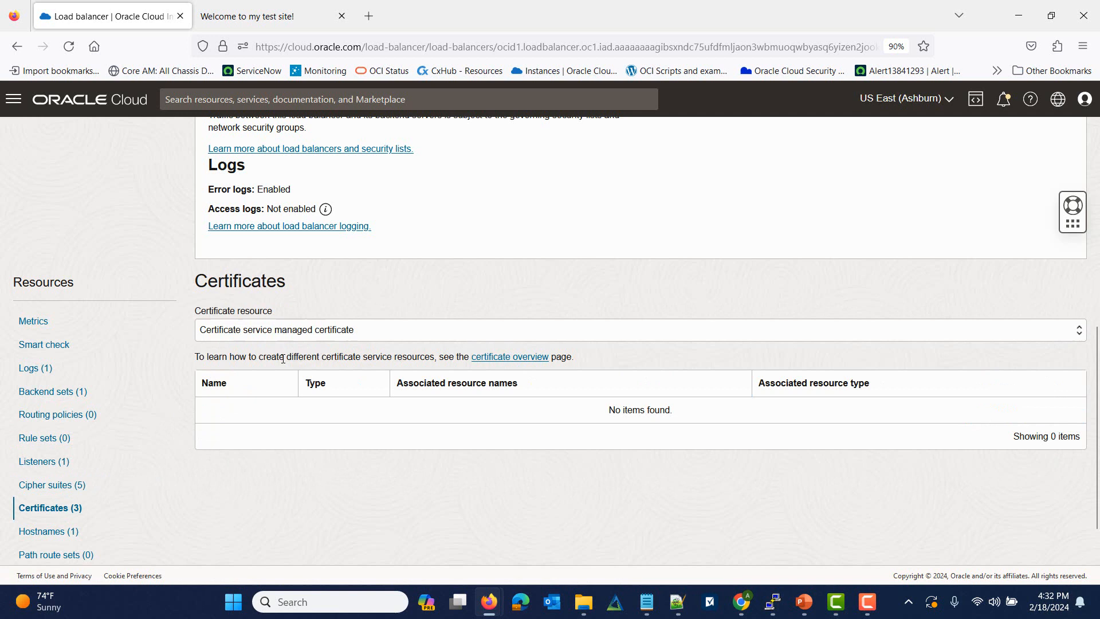
pyautogui.click(306, 330)
pyautogui.click(280, 369)
pyautogui.moveTo(202, 450); pyautogui.dragTo(281, 456)
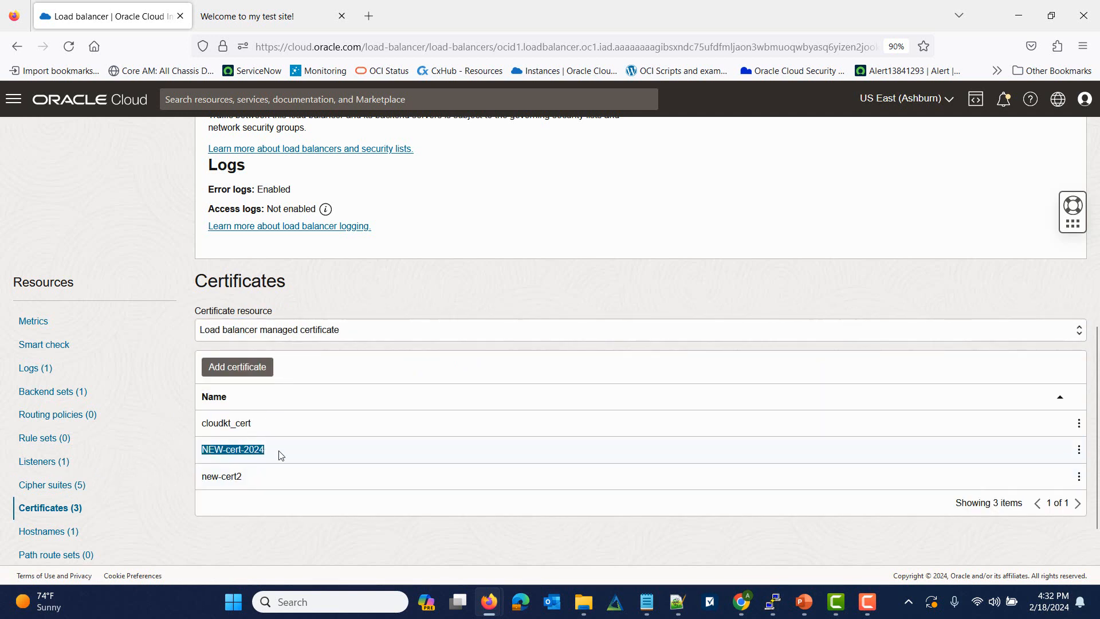
pyautogui.click(51, 469)
# Step: Edit the HTTPS listener on port 443 to use NEW-cert-2024 and save the changes
pyautogui.click(1080, 381)
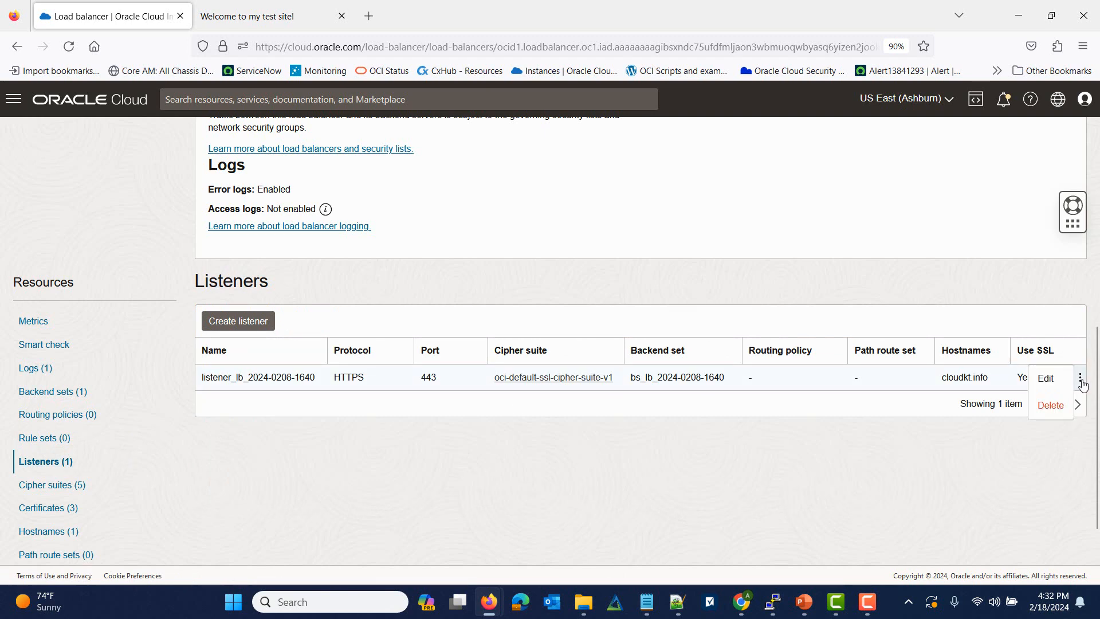
pyautogui.click(1053, 383)
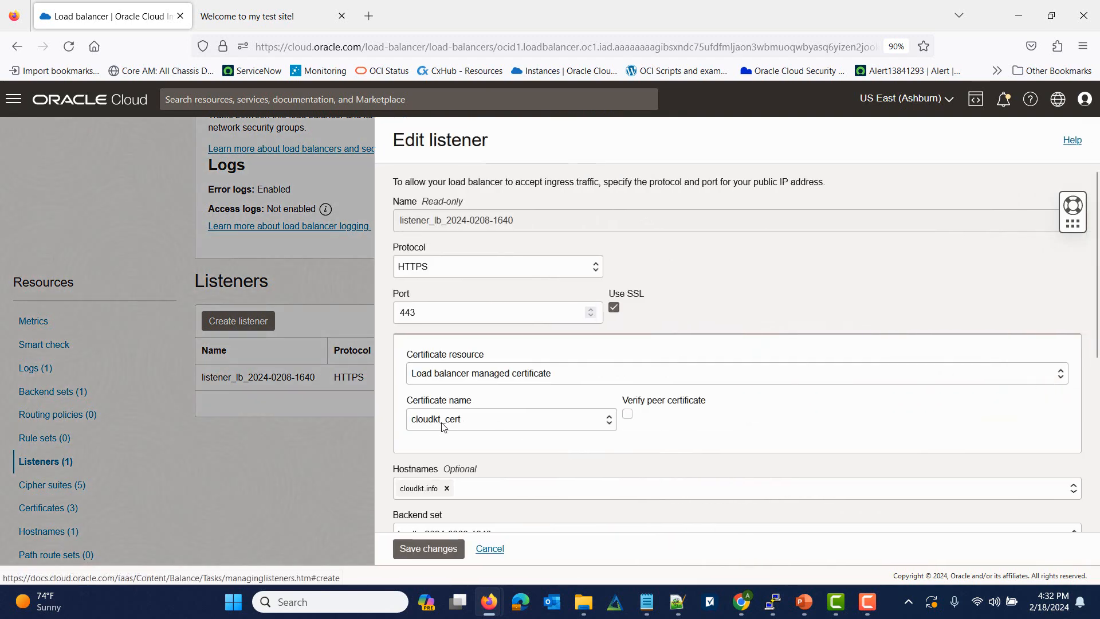
pyautogui.click(520, 426)
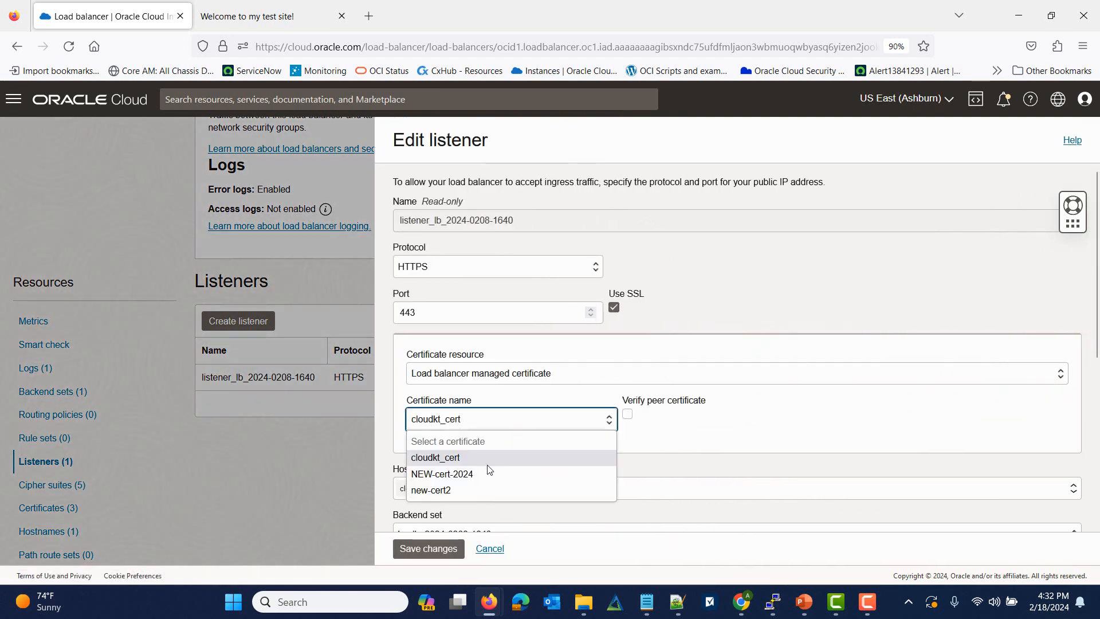
pyautogui.click(459, 474)
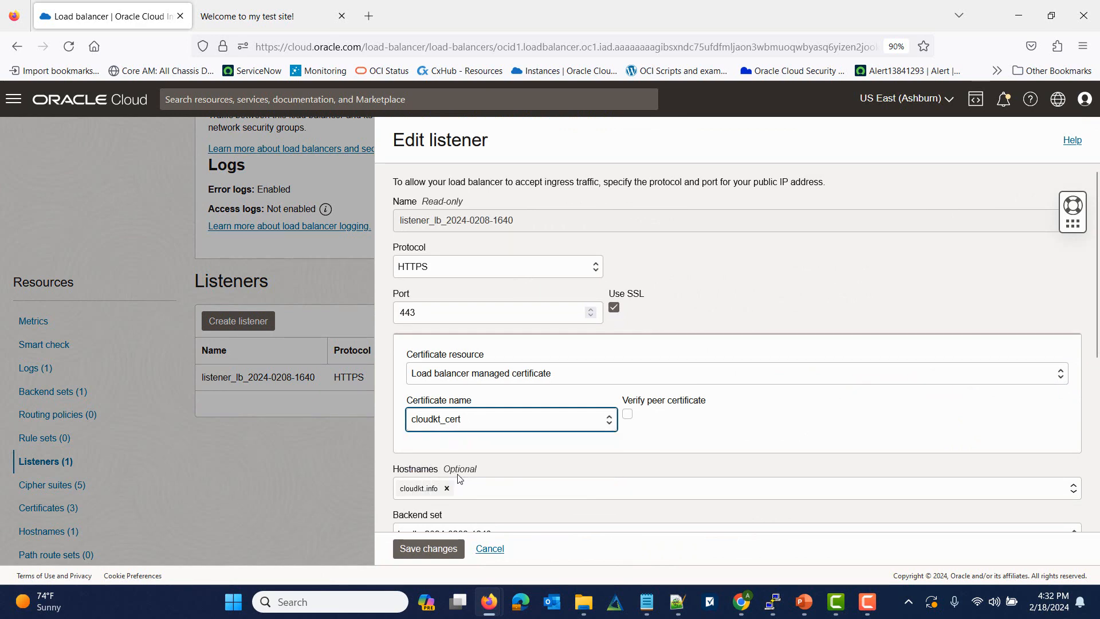
pyautogui.click(445, 552)
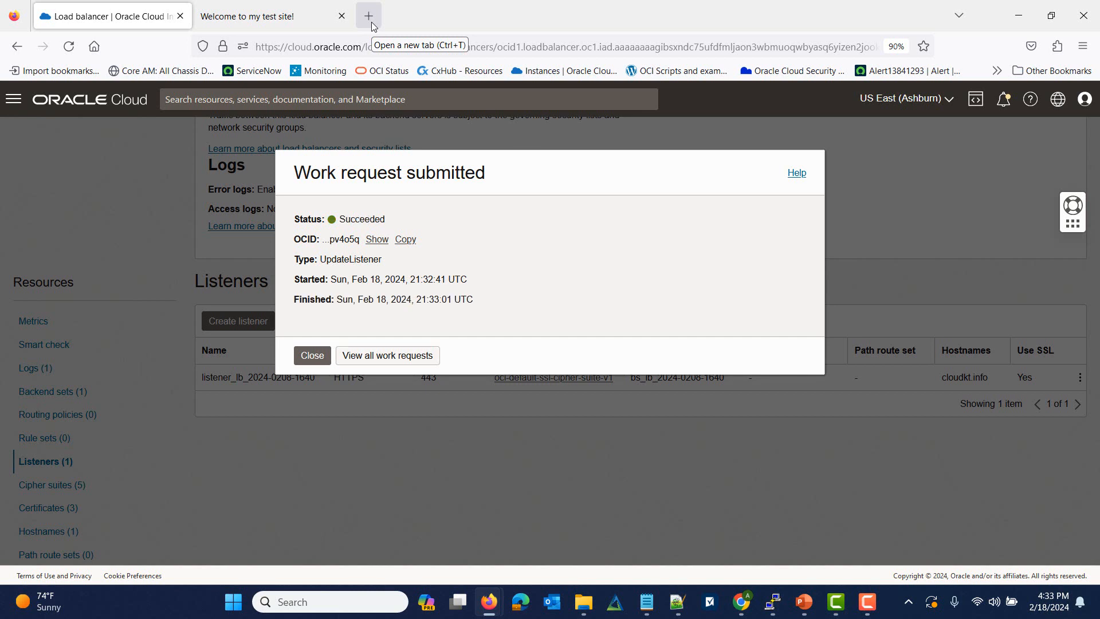
pyautogui.click(310, 356)
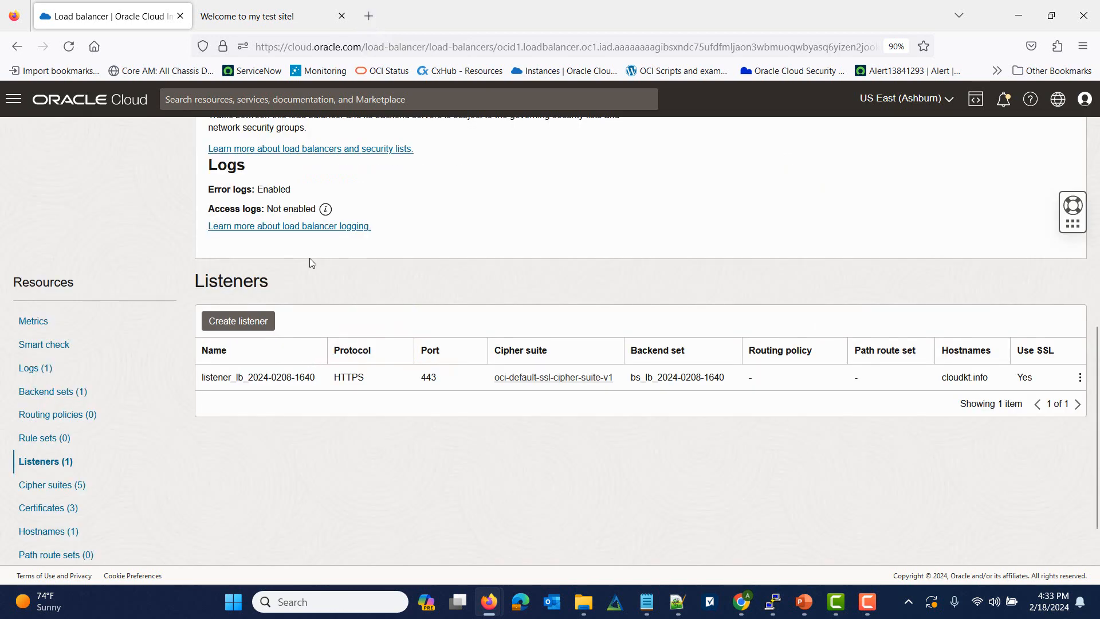
# Step: Reload demo.cloudkt.info three times, check its connection security, and open a new tab
pyautogui.click(307, 16)
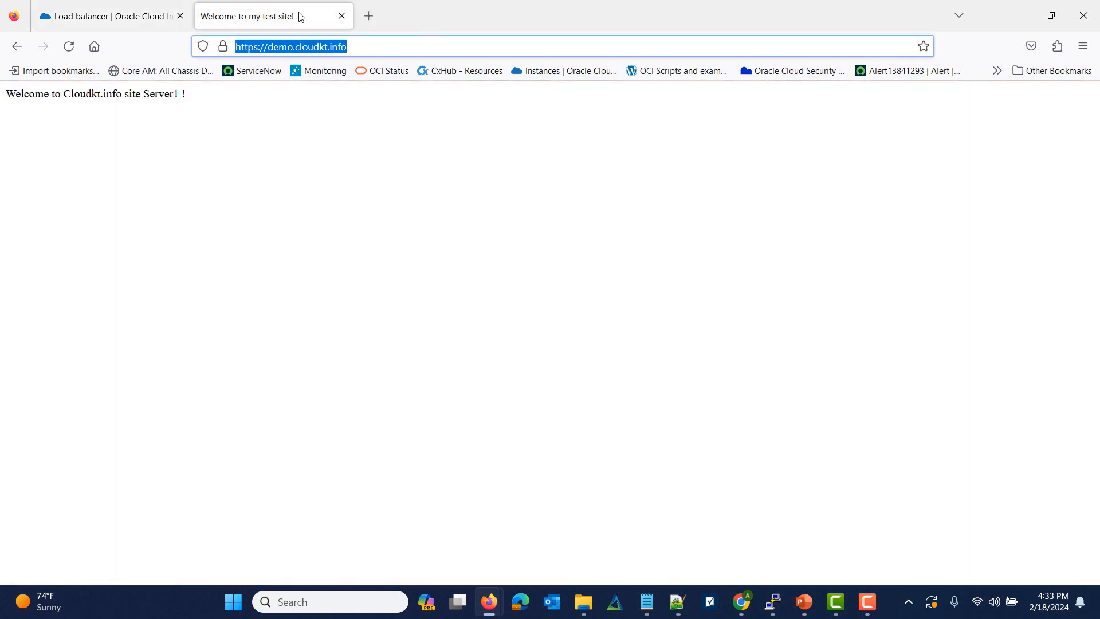
pyautogui.click(68, 47)
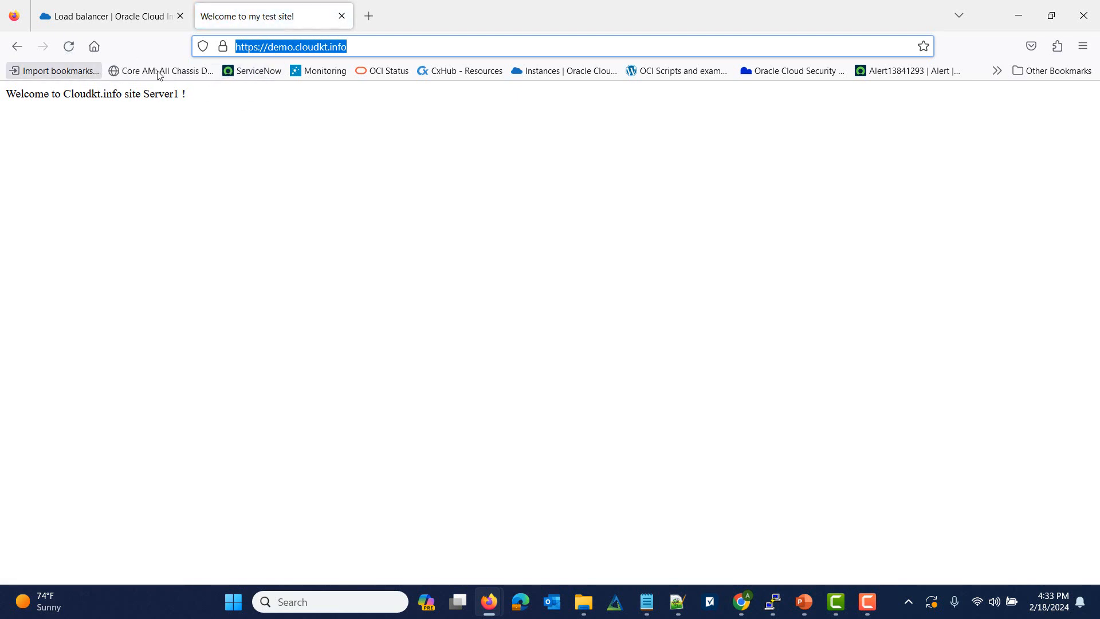
pyautogui.click(69, 51)
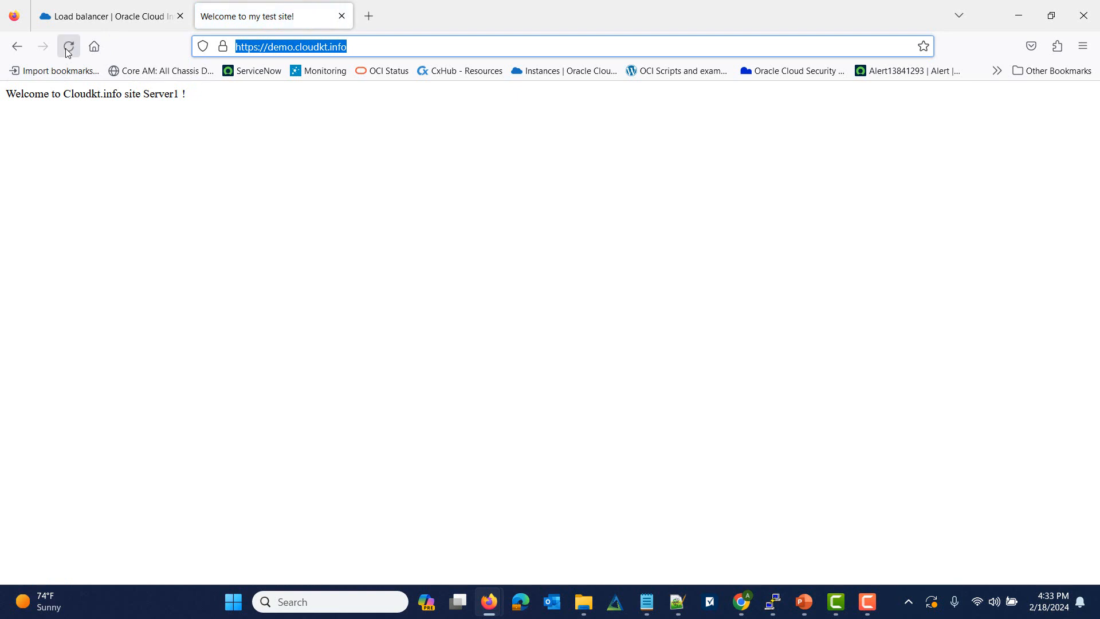
pyautogui.click(67, 52)
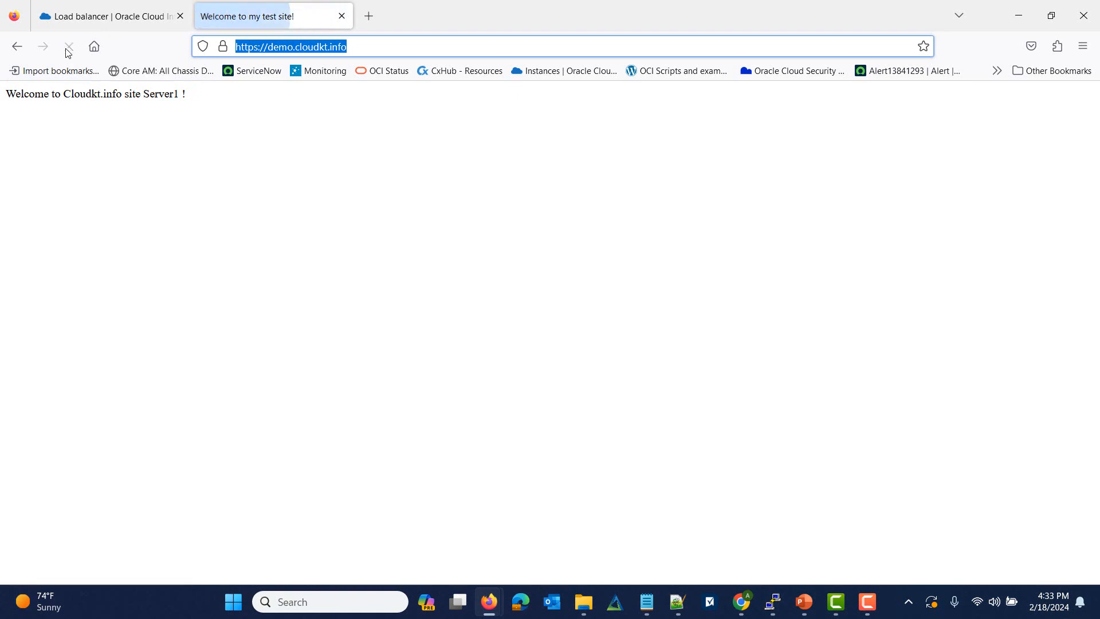
pyautogui.click(222, 51)
pyautogui.click(289, 103)
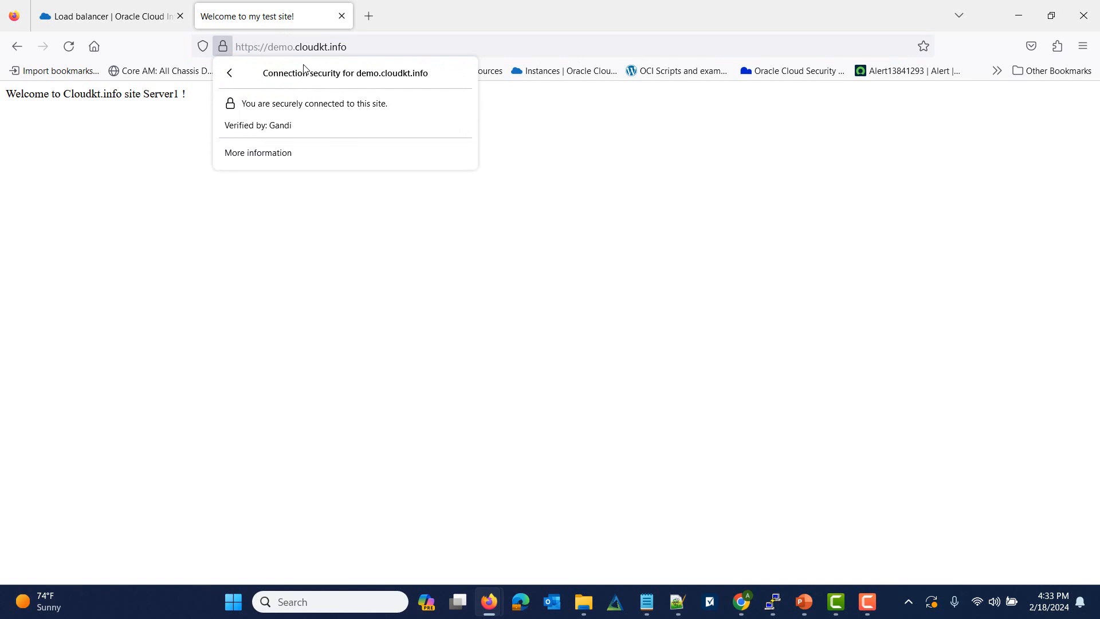
pyautogui.click(349, 47)
pyautogui.hotkey('ctrl', 'c')
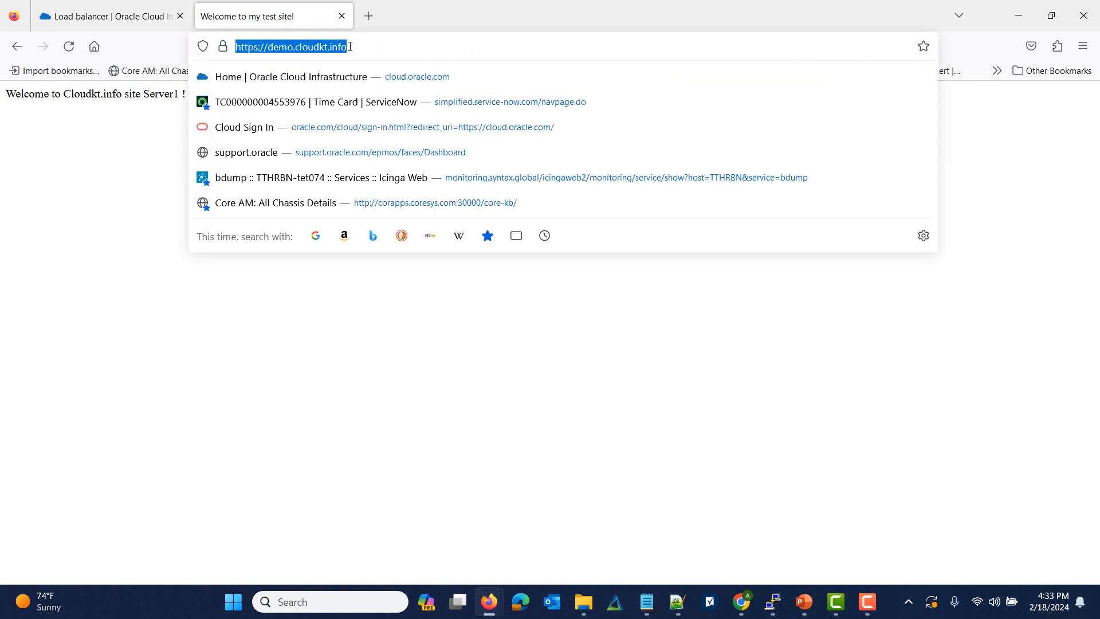
pyautogui.click(376, 22)
pyautogui.click(375, 16)
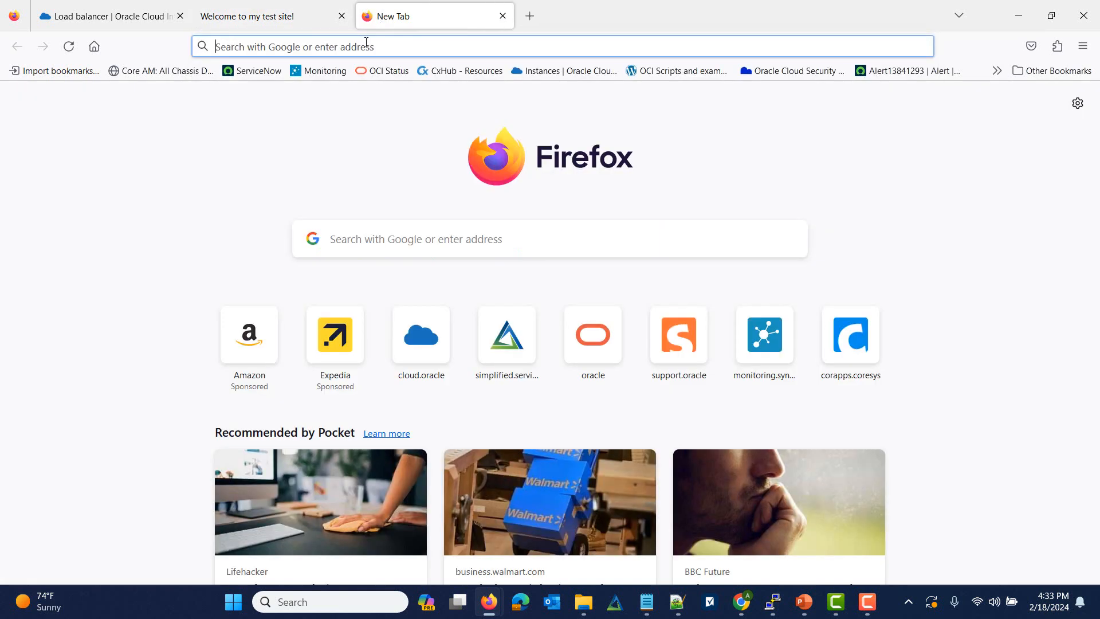
# Step: Load the pasted demo.cloudkt.info address and open Page Info showing verification by Sectigo Limited
pyautogui.hotkey('ctrl', 'v')
pyautogui.press('Return')
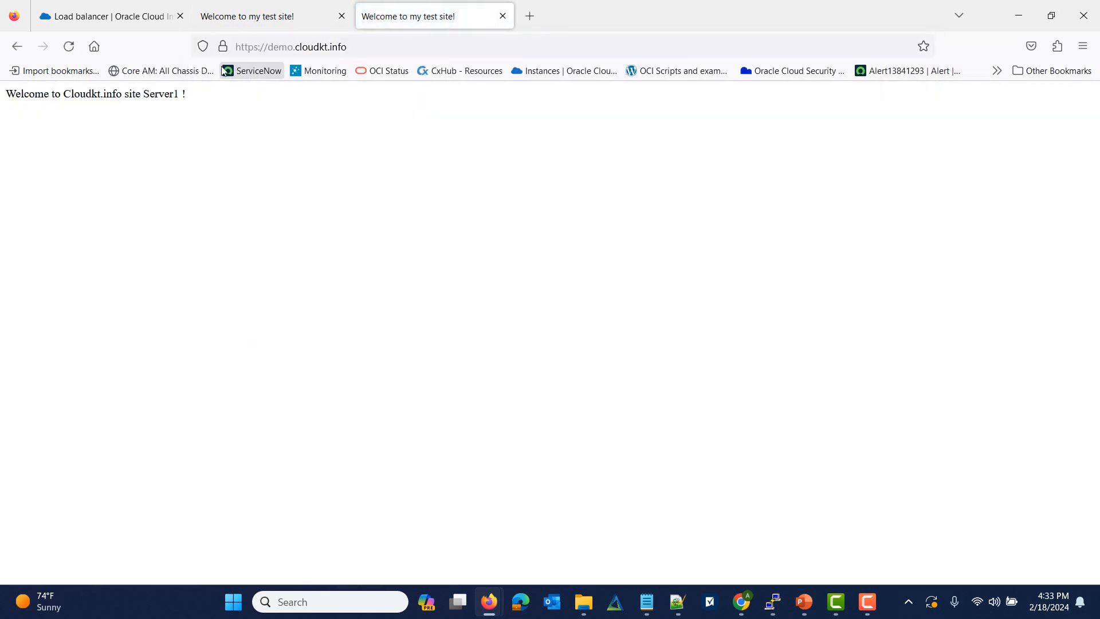
pyautogui.click(70, 46)
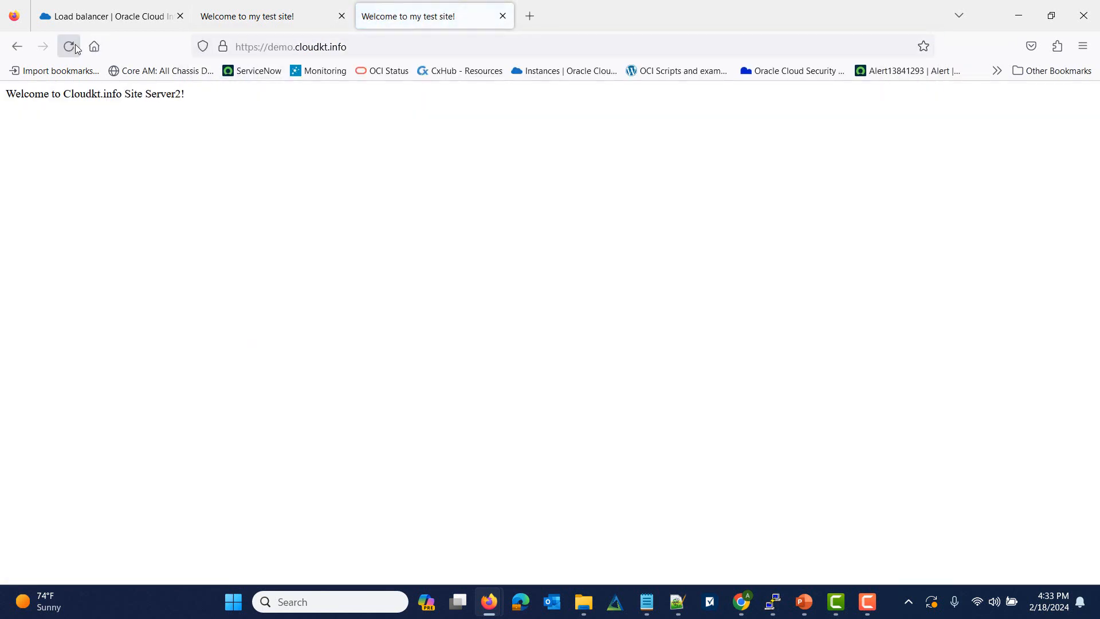
pyautogui.click(223, 47)
pyautogui.click(279, 102)
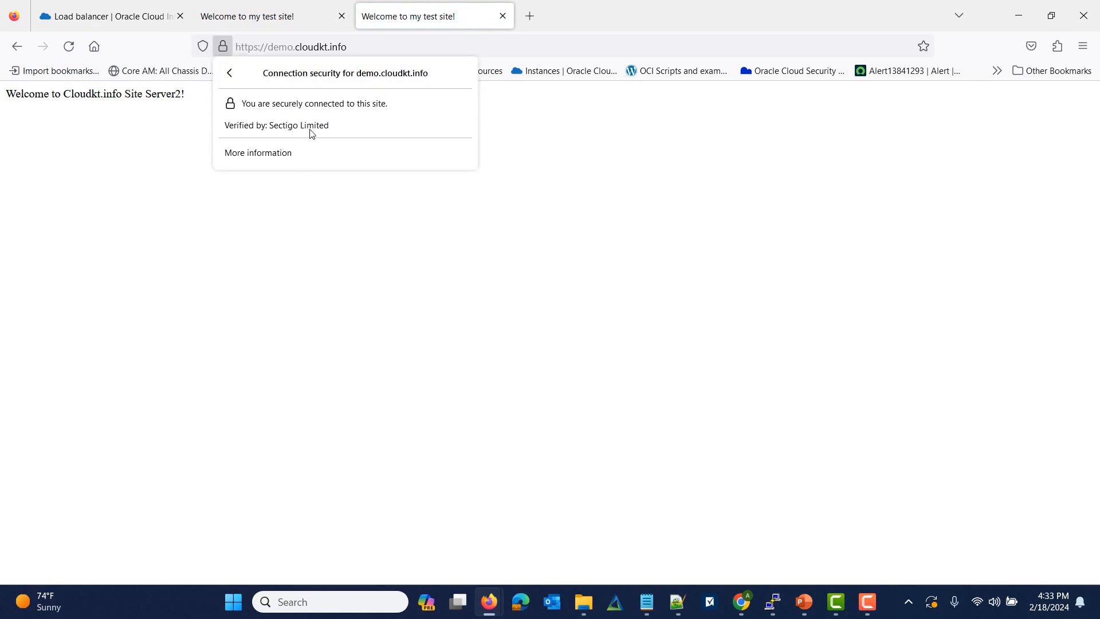
pyautogui.click(289, 153)
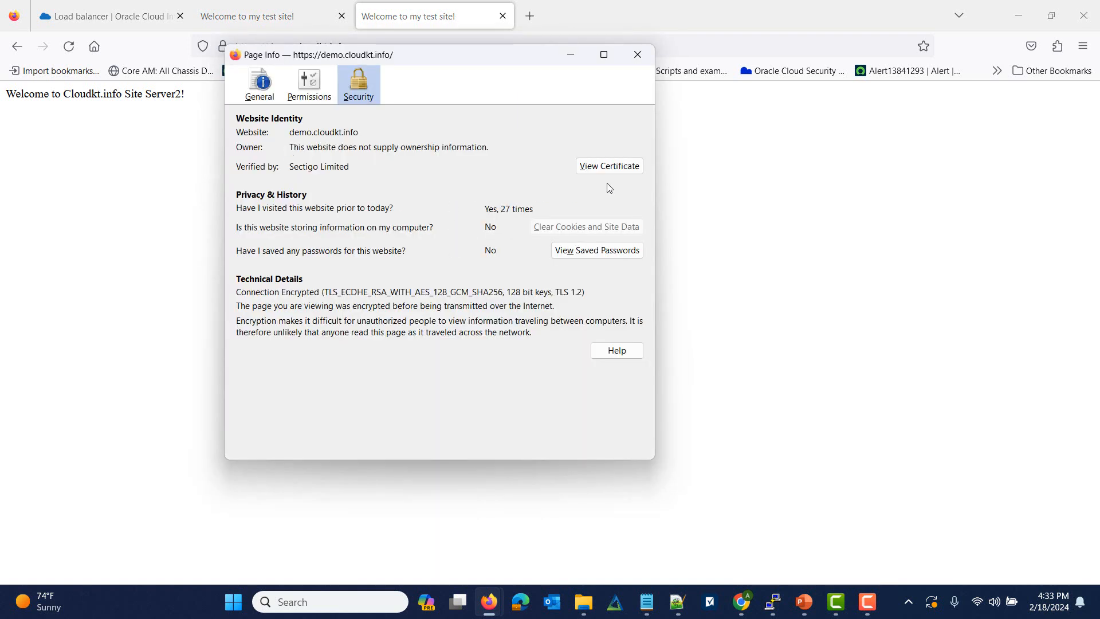
pyautogui.click(607, 167)
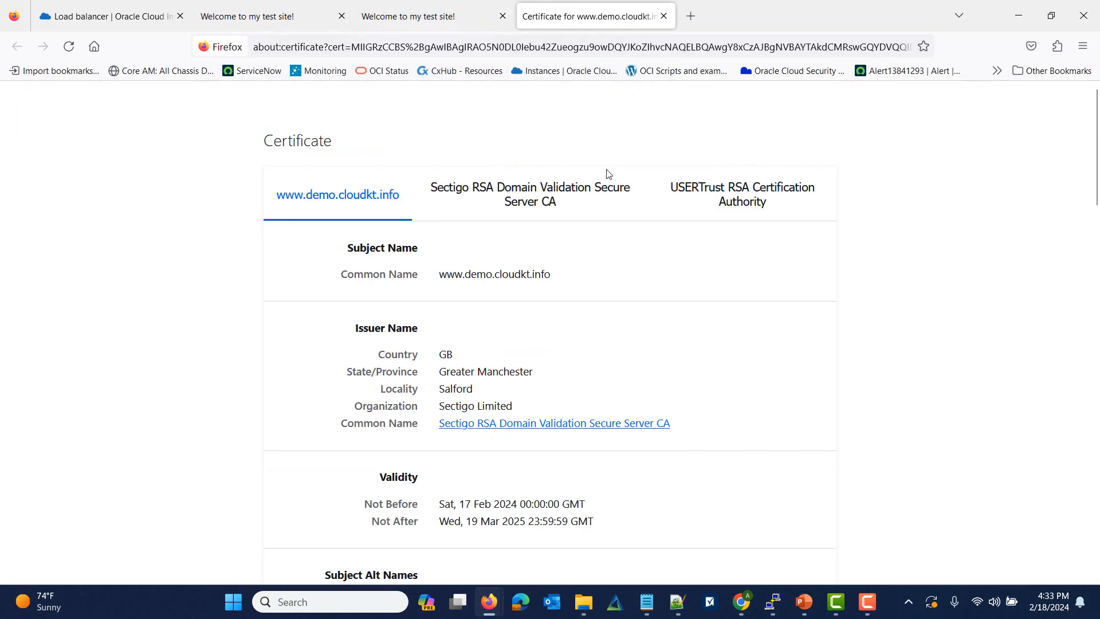
pyautogui.scroll(-2, 572, 373)
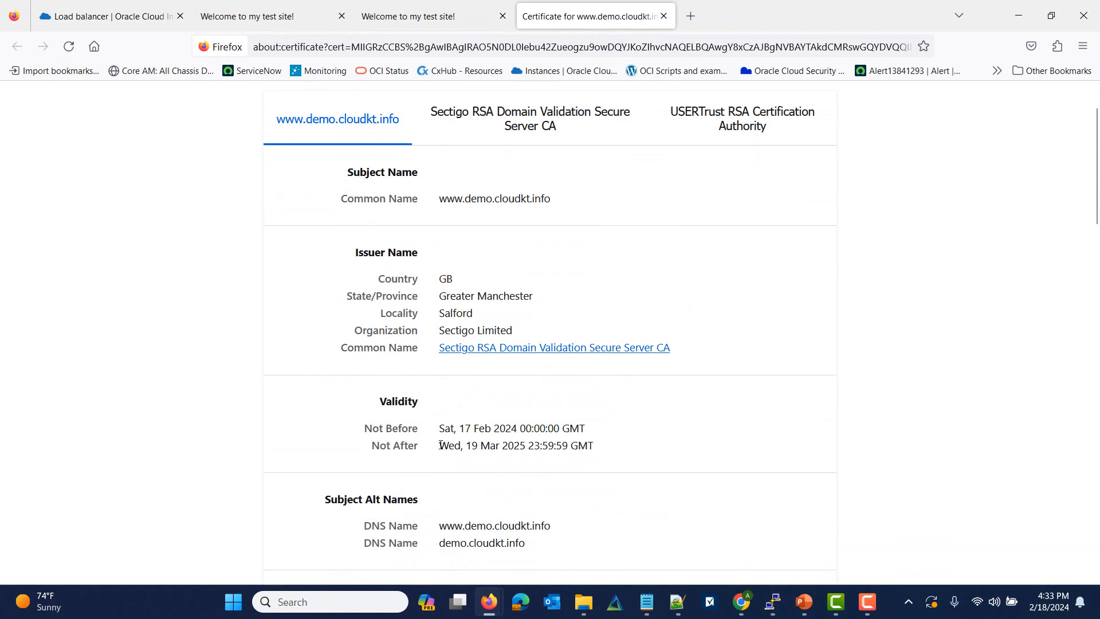
pyautogui.moveTo(440, 445); pyautogui.dragTo(605, 446)
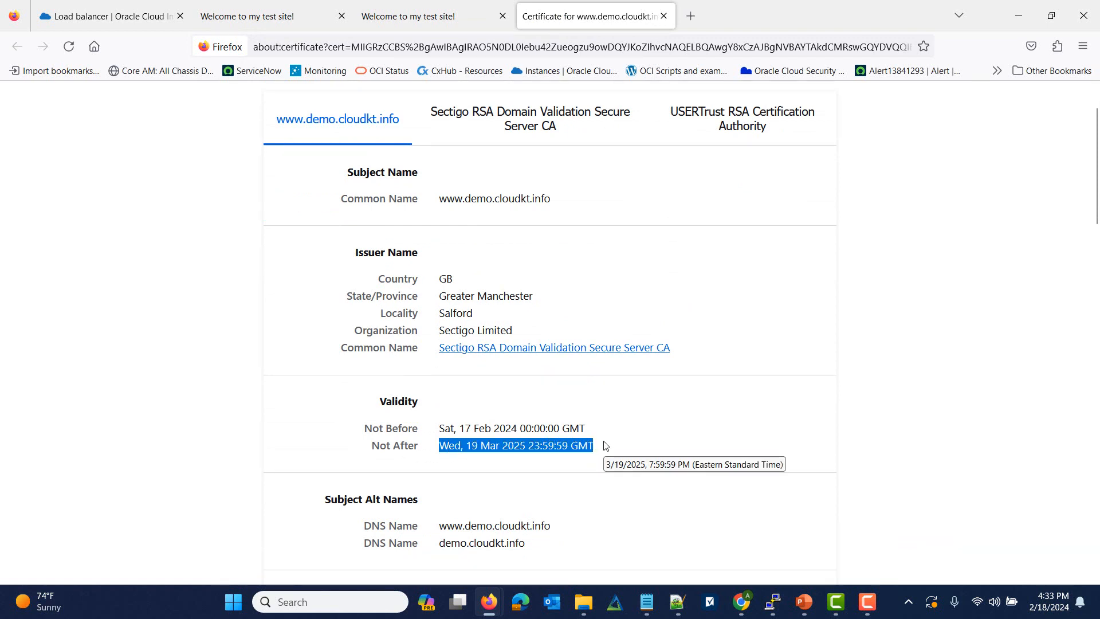
pyautogui.moveTo(471, 198); pyautogui.dragTo(565, 202)
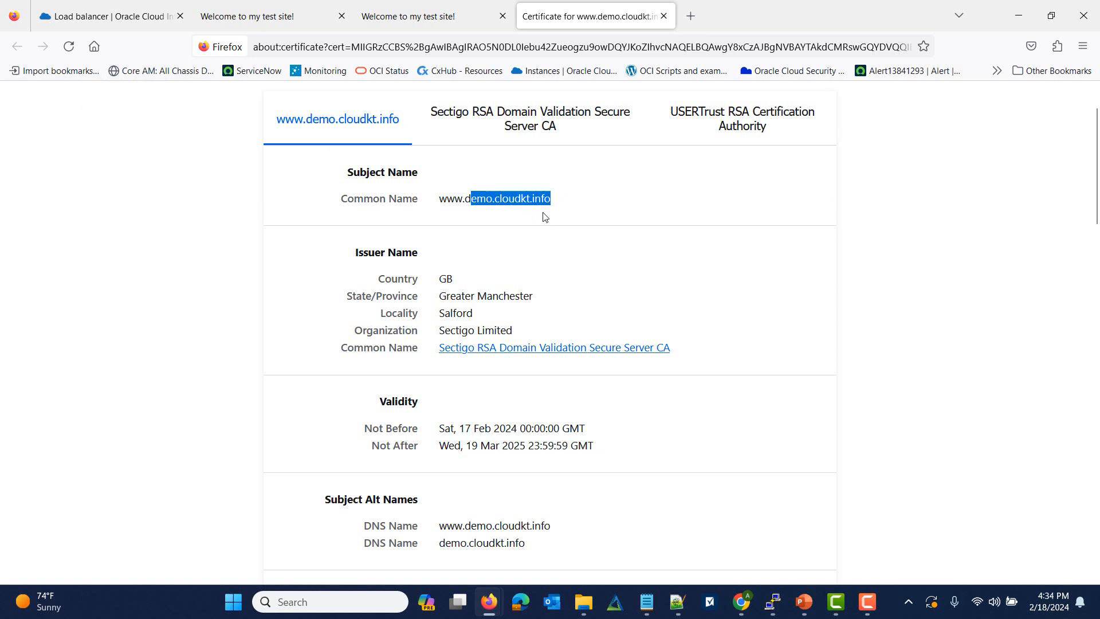
pyautogui.click(399, 13)
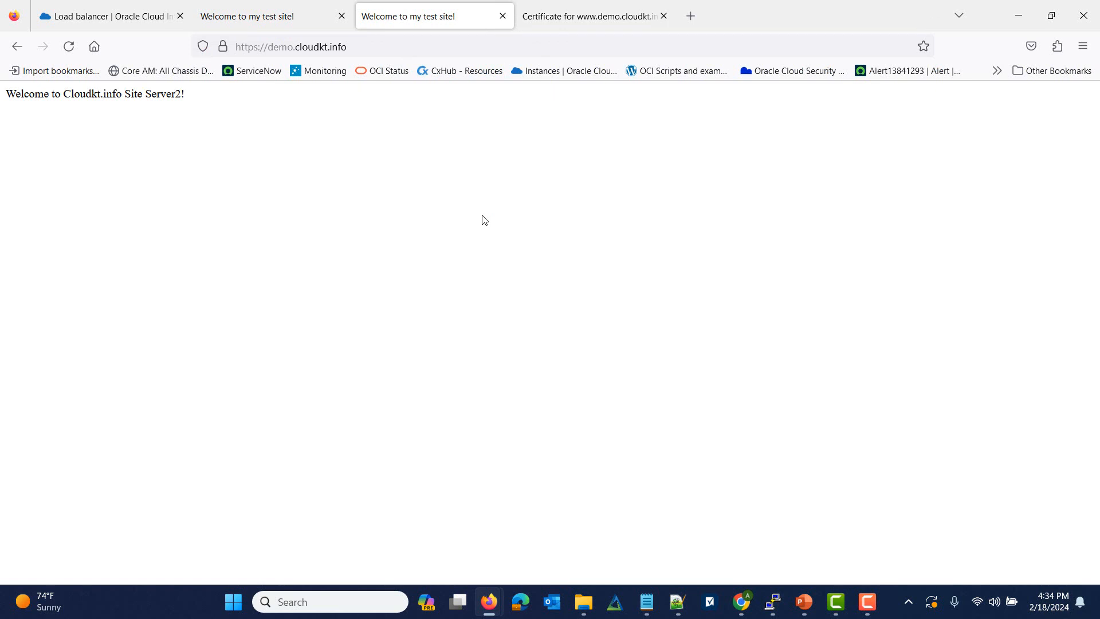